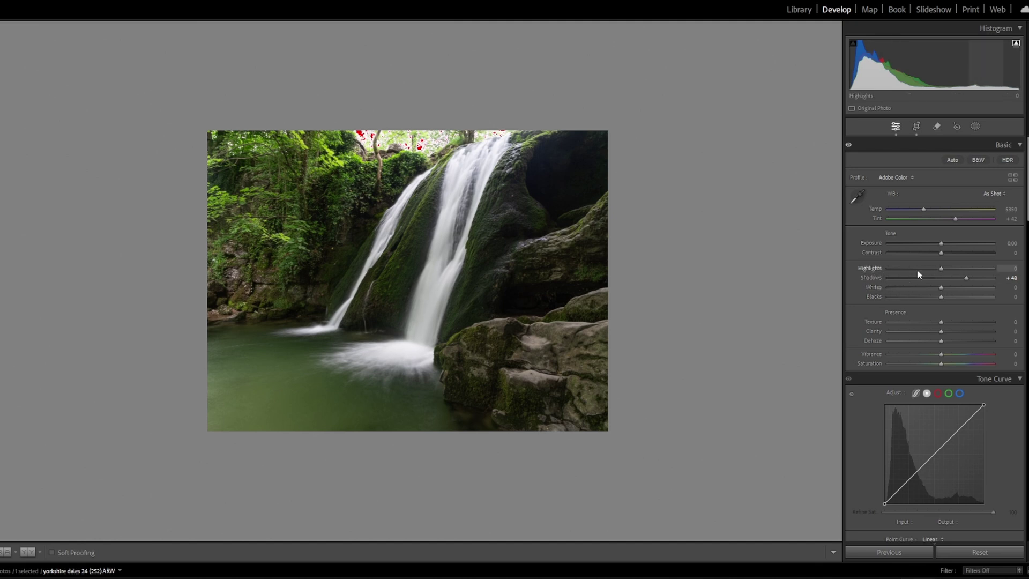
# - Set the photo's Highlights to −19, Shadows to +27, Blacks to +72, Texture to +15, Clarity to −7 and Dehaze to −6
pyautogui.moveTo(943, 269); pyautogui.dragTo(931, 268)
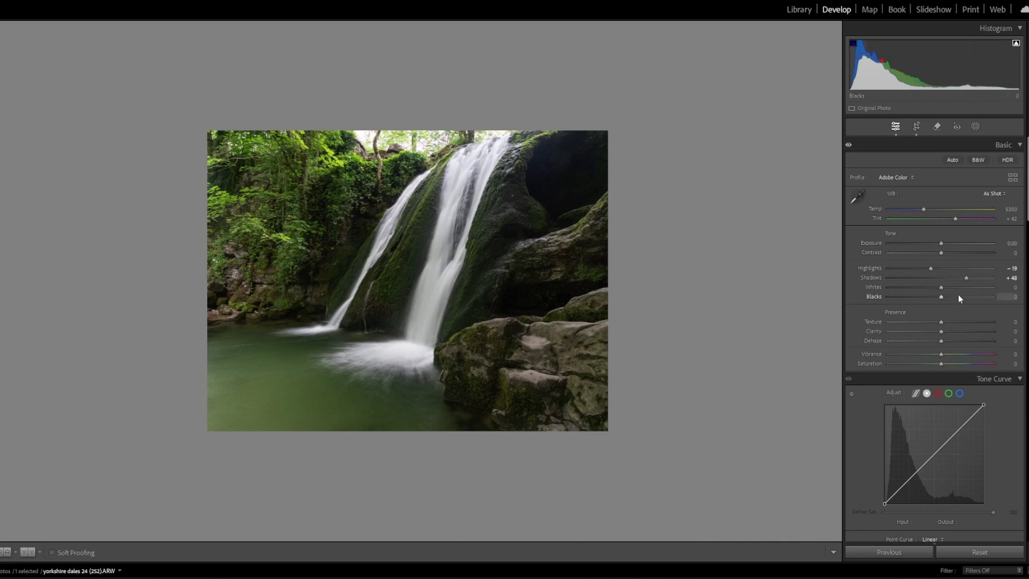
pyautogui.moveTo(942, 296); pyautogui.dragTo(978, 297)
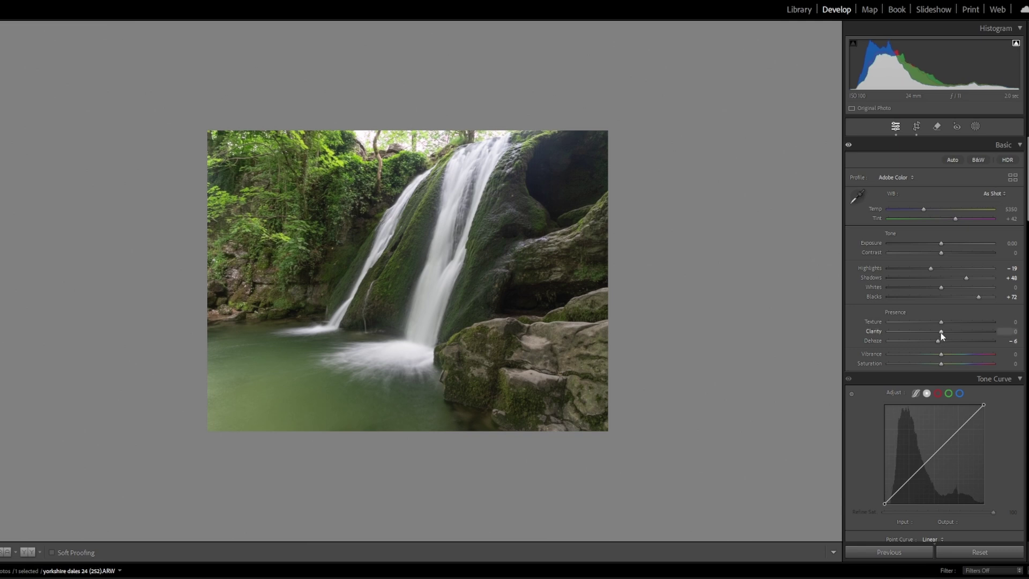
pyautogui.moveTo(940, 332); pyautogui.dragTo(938, 334)
pyautogui.moveTo(942, 322); pyautogui.dragTo(946, 323)
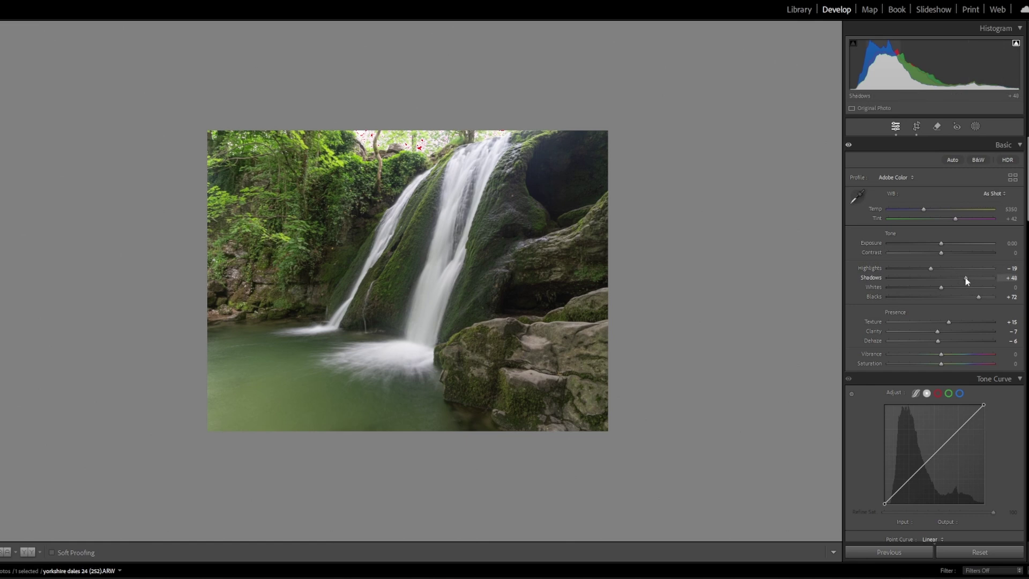
pyautogui.moveTo(964, 278); pyautogui.dragTo(955, 279)
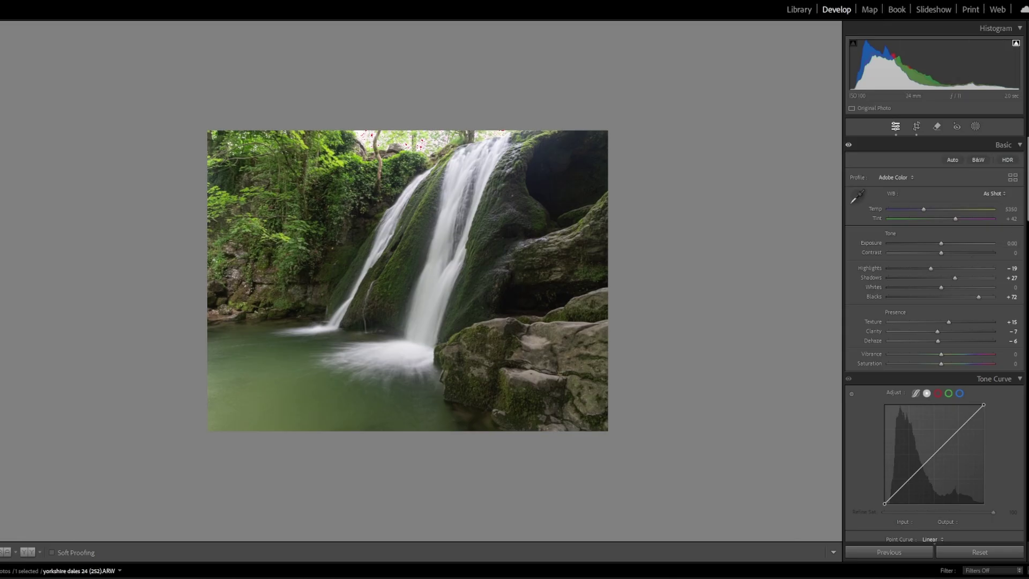
# - Shape the point tone curve by lowering the shadows from input 71 to output 63 and anchoring the highlights at input 193, output 192
pyautogui.scroll(-2, 934, 341)
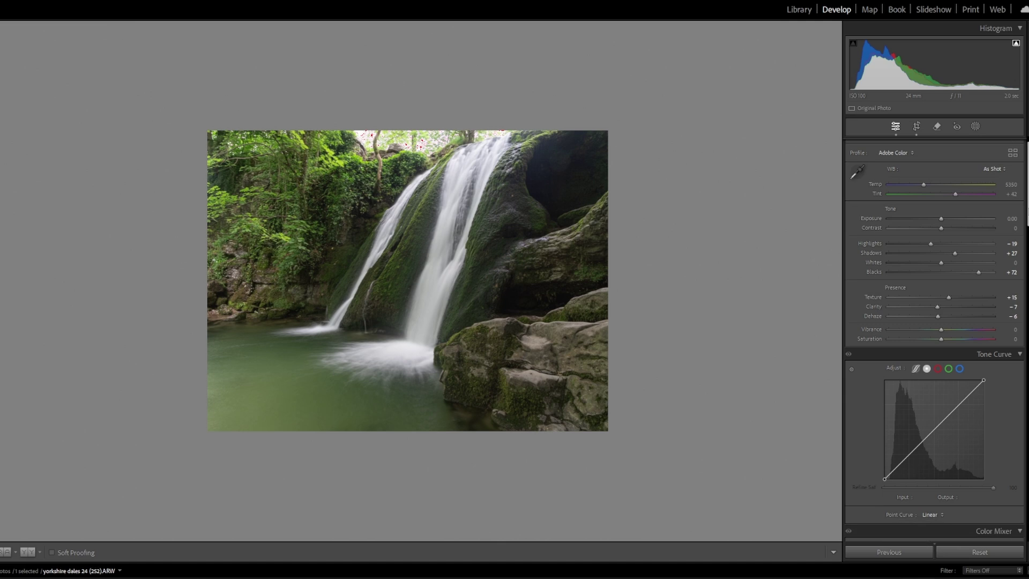
pyautogui.scroll(-1, 934, 341)
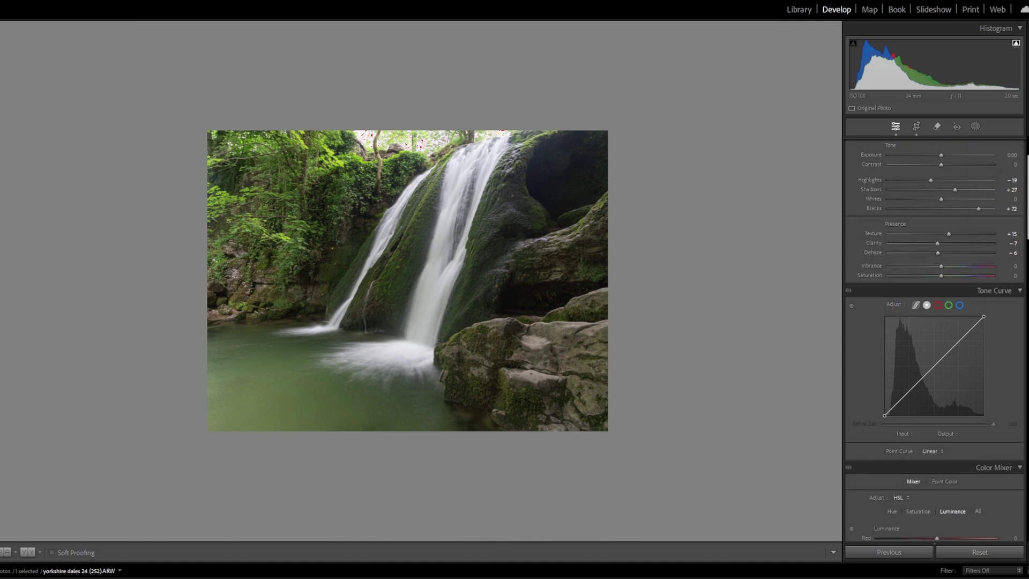
pyautogui.click(911, 388)
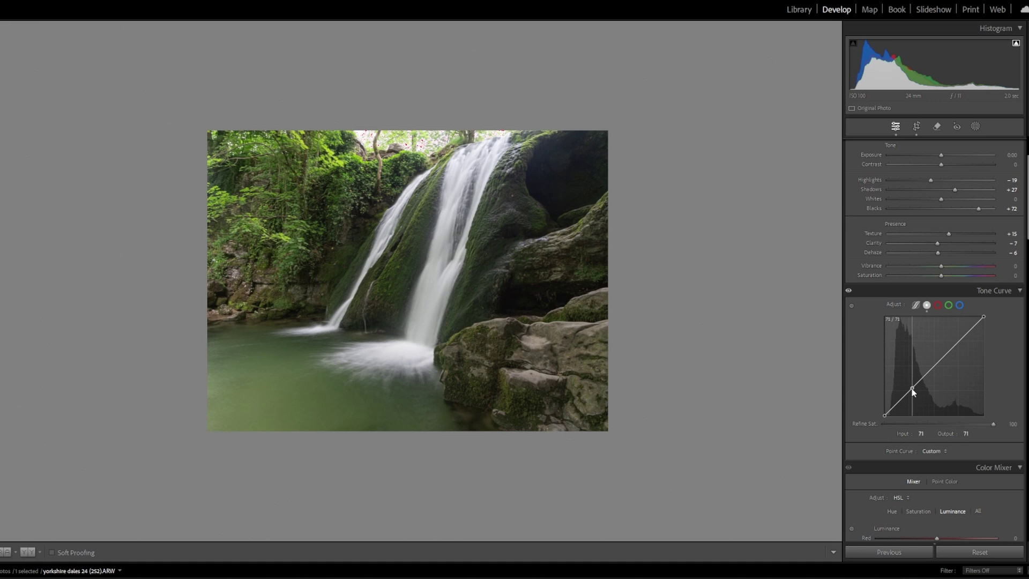
pyautogui.moveTo(913, 390); pyautogui.dragTo(912, 393)
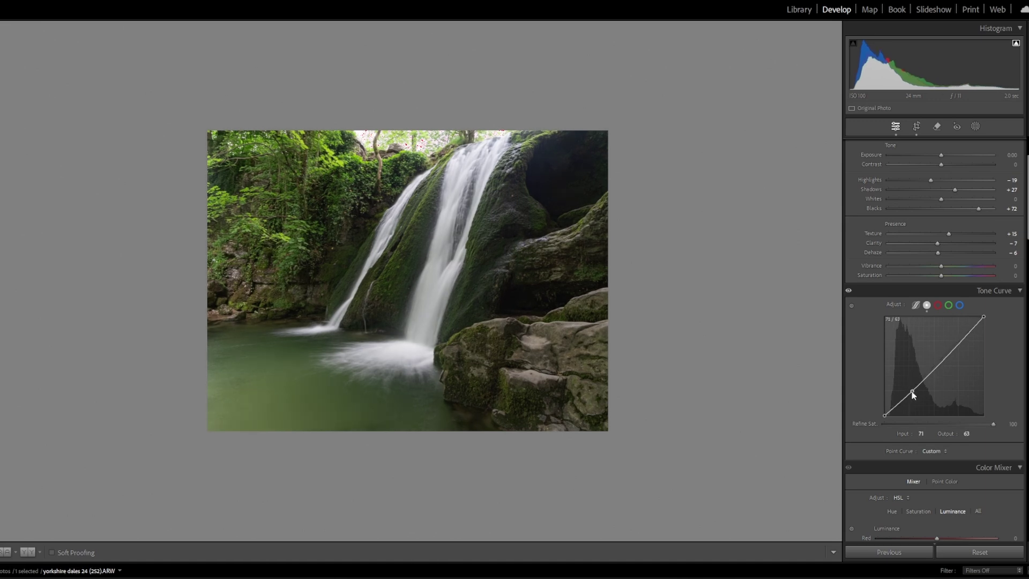
pyautogui.click(960, 341)
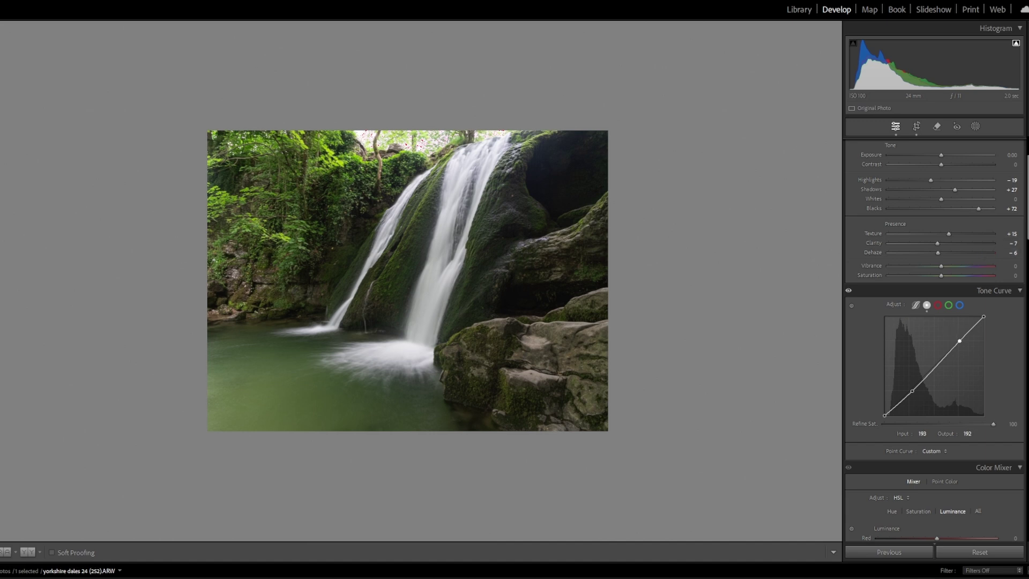
pyautogui.press('Tab')
pyautogui.press('Tab')
pyautogui.moveTo(942, 276); pyautogui.dragTo(935, 275)
pyautogui.doubleClick(877, 276)
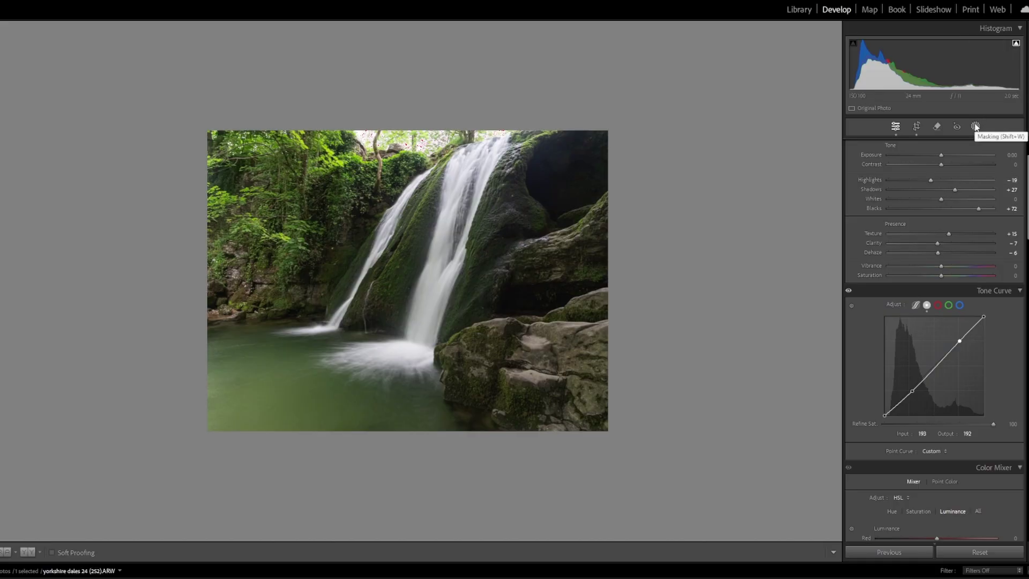
# - Add a wide radial gradient mask with feather 94, centred above the photo and covering the trees and the top of the waterfall
pyautogui.click(975, 126)
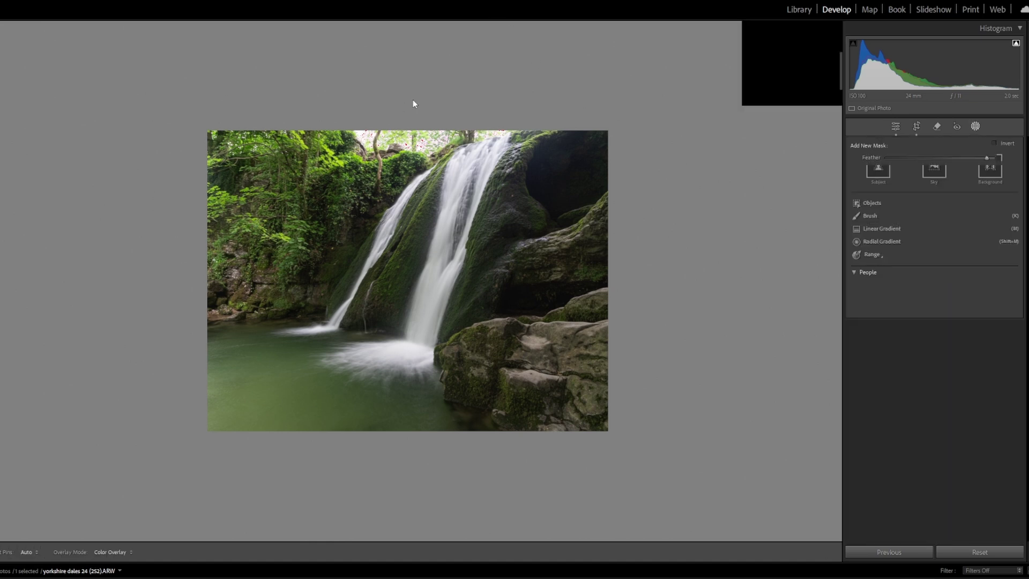
pyautogui.hotkey('shift', 'm')
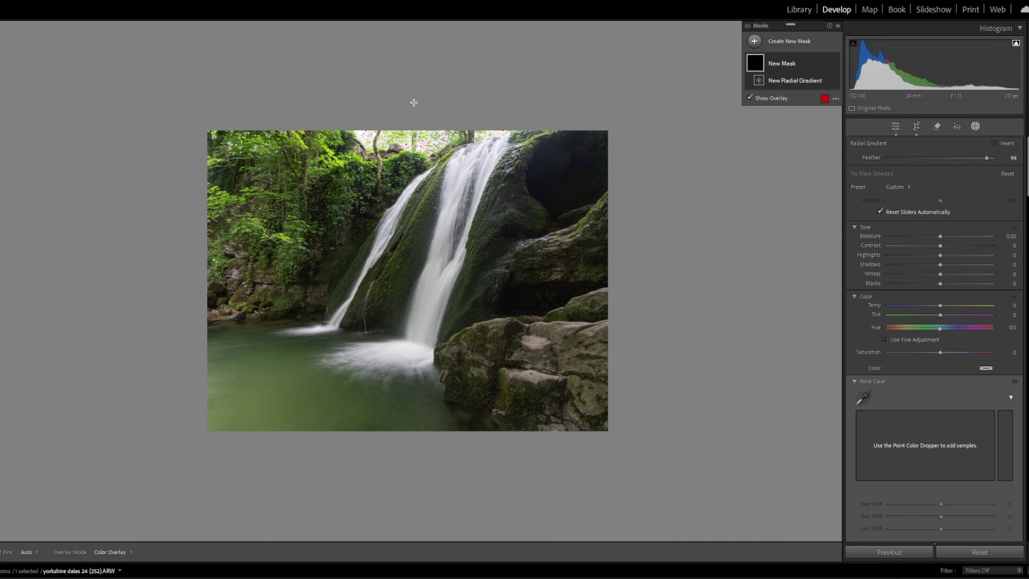
pyautogui.moveTo(386, 96); pyautogui.dragTo(618, 173)
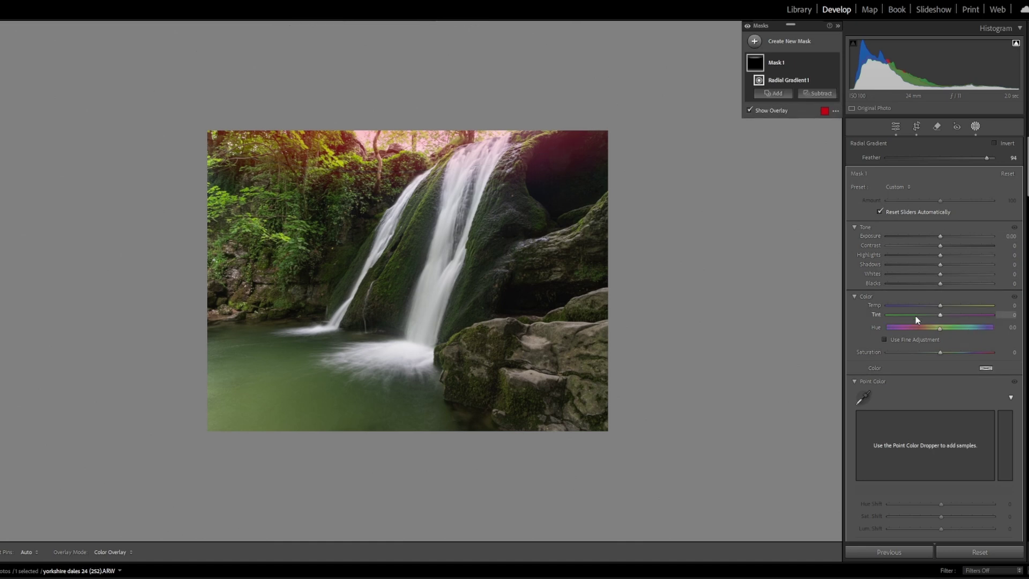
pyautogui.moveTo(405, 99); pyautogui.dragTo(410, 107)
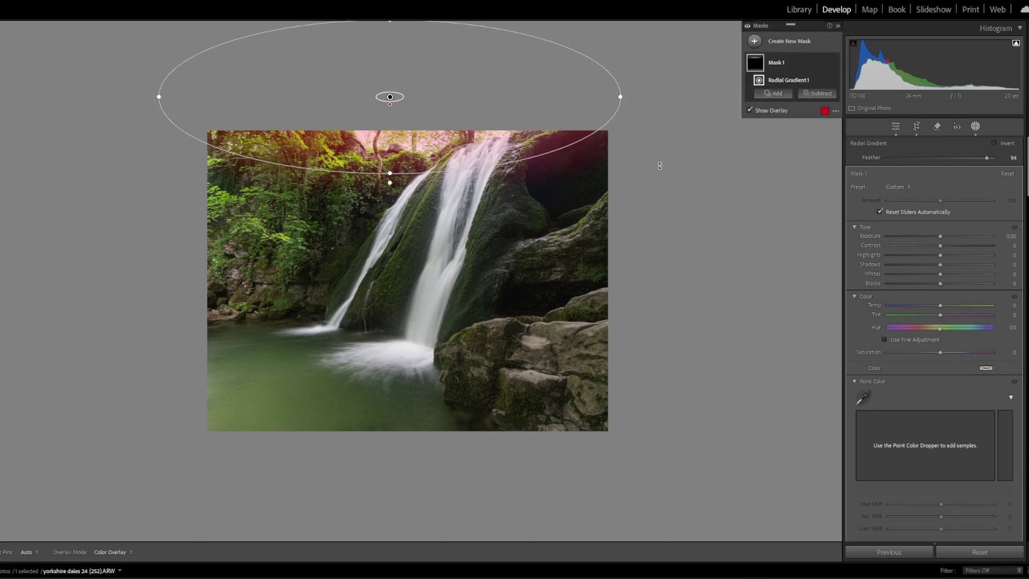
# - Set the radial gradient mask's Dehaze to −61 for a hazy glow
pyautogui.scroll(-3, 935, 341)
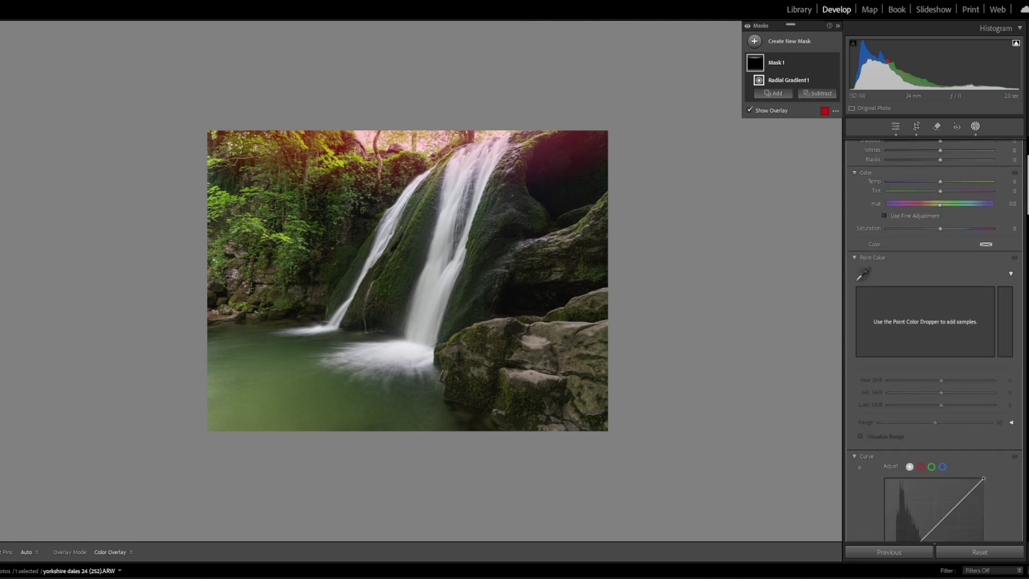
pyautogui.scroll(-10, 1017, 256)
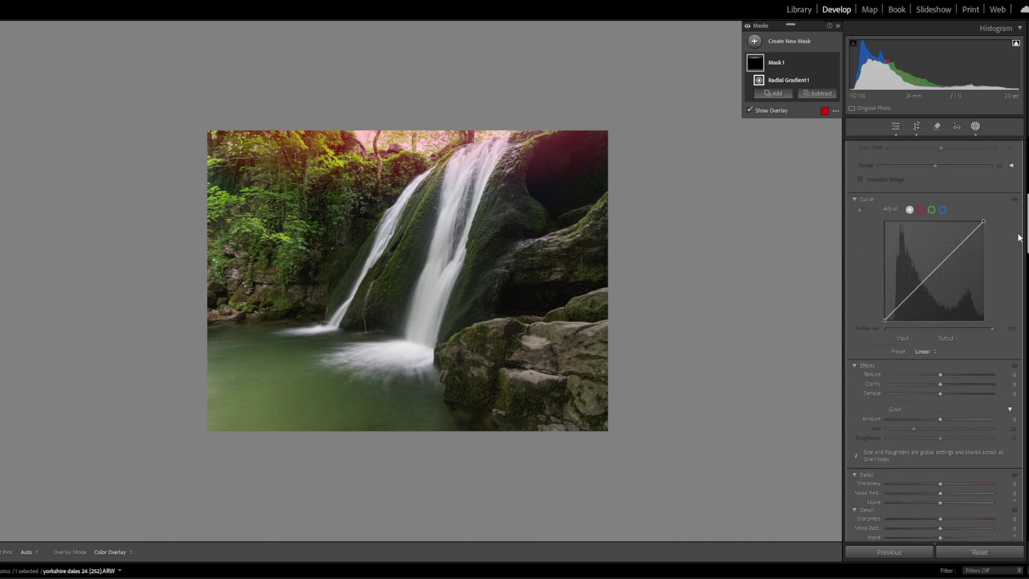
pyautogui.moveTo(937, 268); pyautogui.dragTo(907, 275)
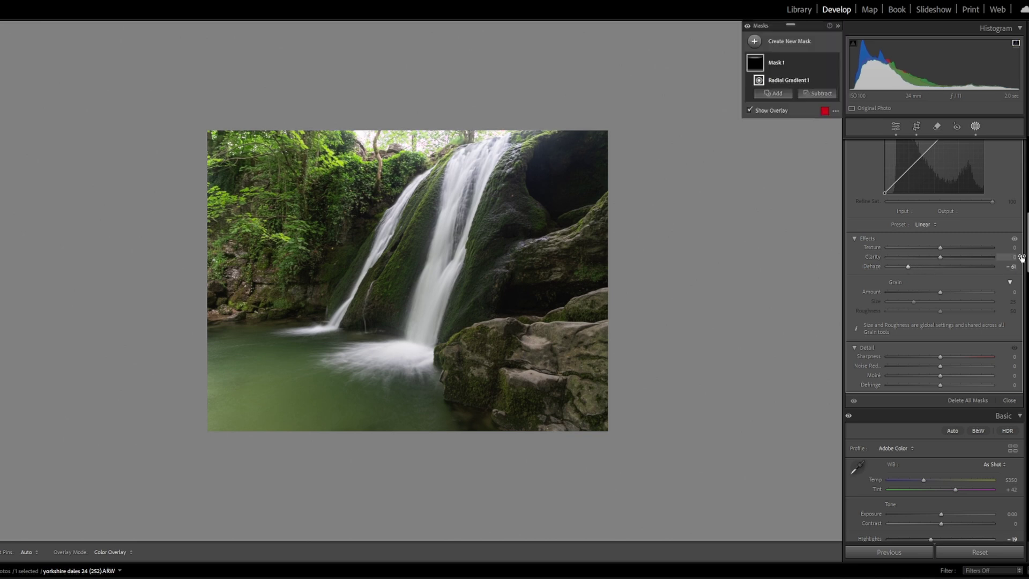
# - Tint the radial gradient mask with a warm orange colour of hue 36 and saturation 47%
pyautogui.scroll(10, 908, 275)
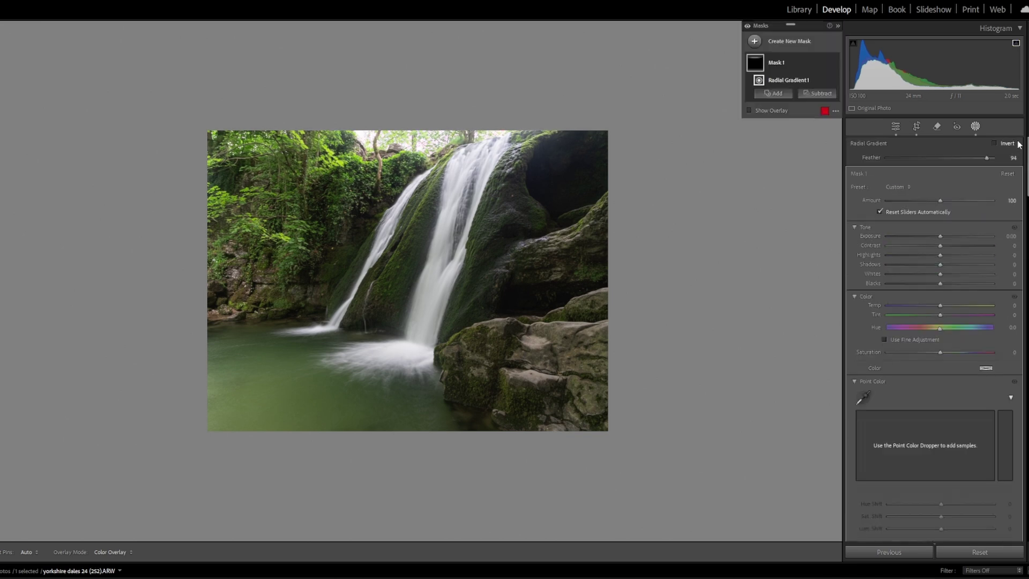
pyautogui.click(984, 369)
pyautogui.click(986, 369)
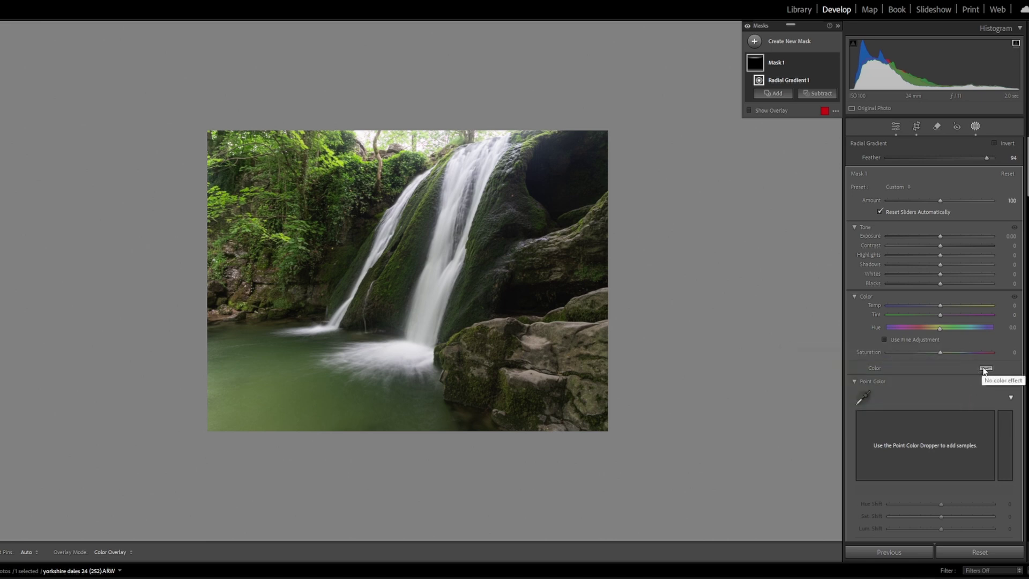
pyautogui.click(985, 369)
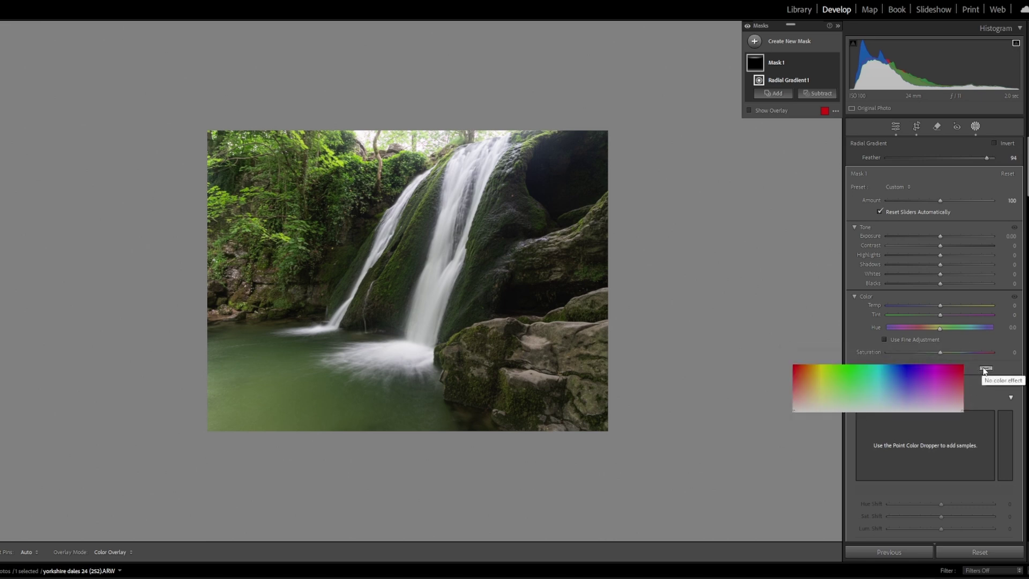
pyautogui.click(810, 390)
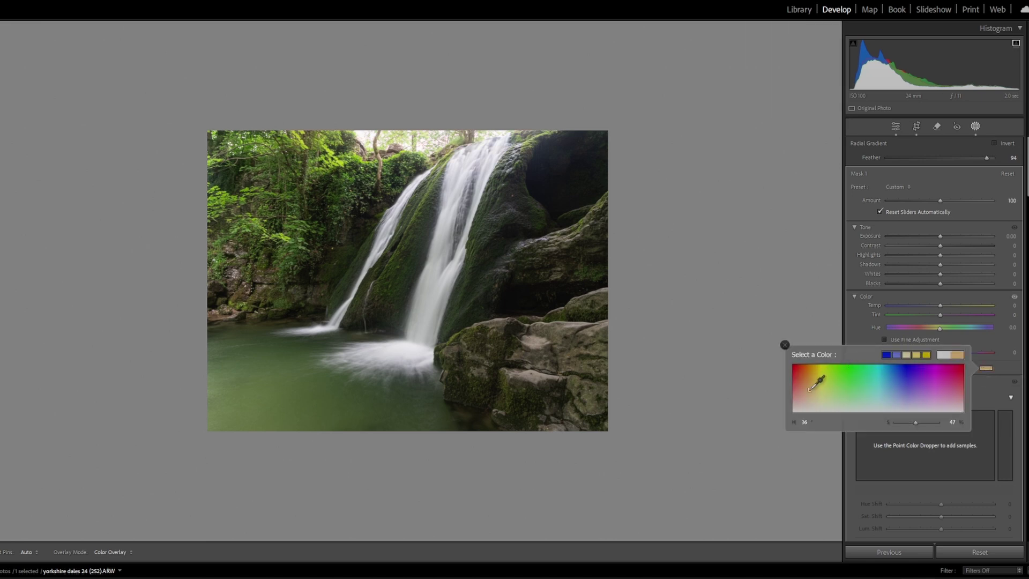
pyautogui.click(784, 346)
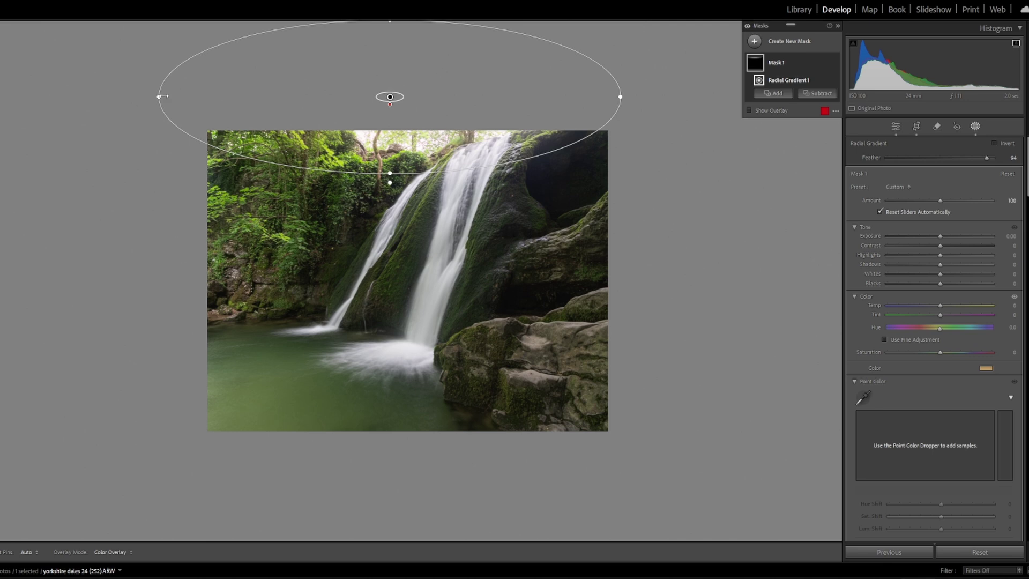
# - Narrow the radial gradient, extend it slightly downward and reposition it over the bright trees beside the waterfall's top
pyautogui.moveTo(160, 98); pyautogui.dragTo(276, 111)
pyautogui.moveTo(416, 181); pyautogui.dragTo(416, 189)
pyautogui.moveTo(363, 111); pyautogui.dragTo(367, 114)
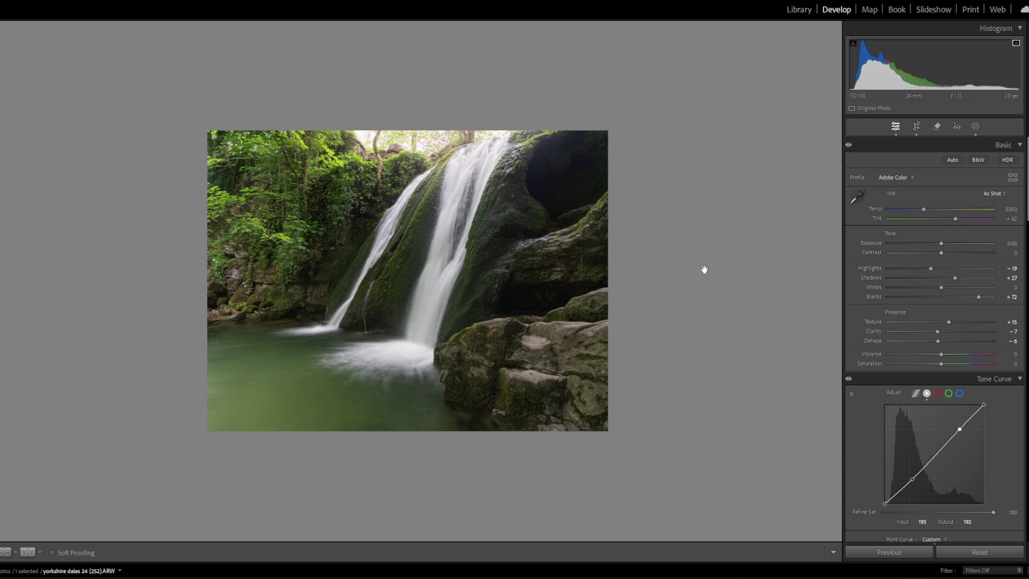
# - Create a Color Range mask sampled from the white water of the main waterfall and set its Refine value to 1
pyautogui.click(976, 127)
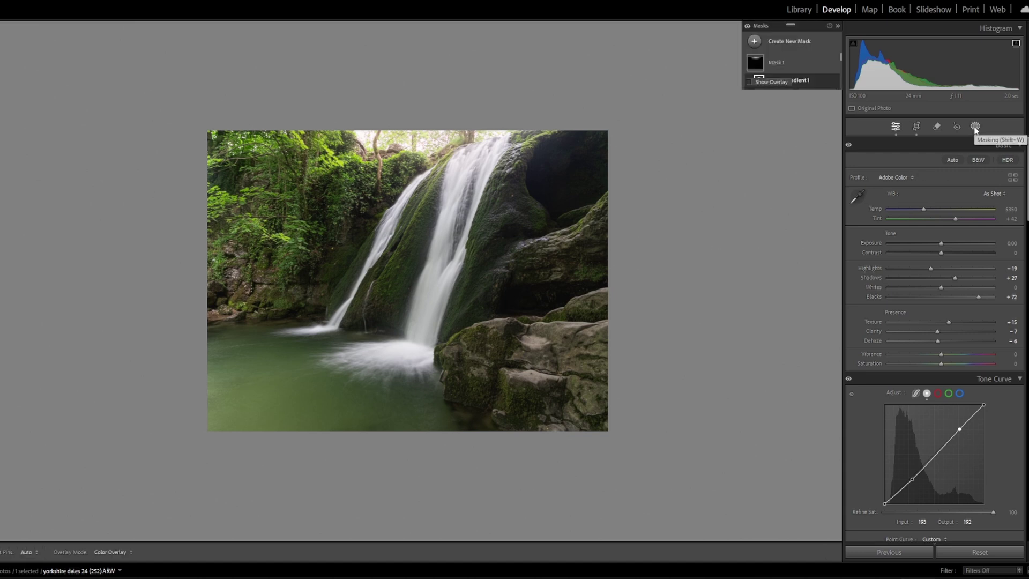
pyautogui.click(793, 44)
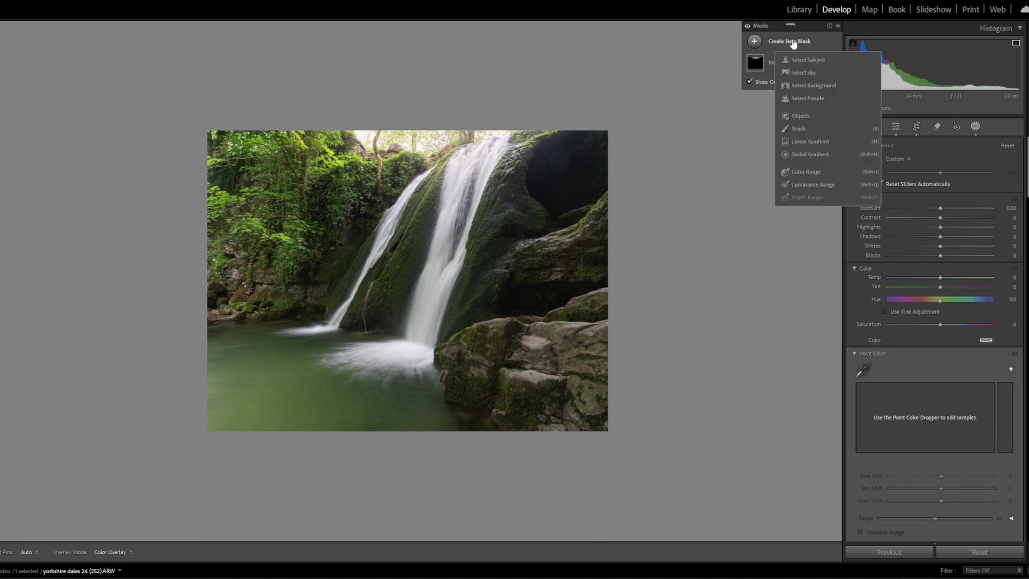
pyautogui.click(806, 173)
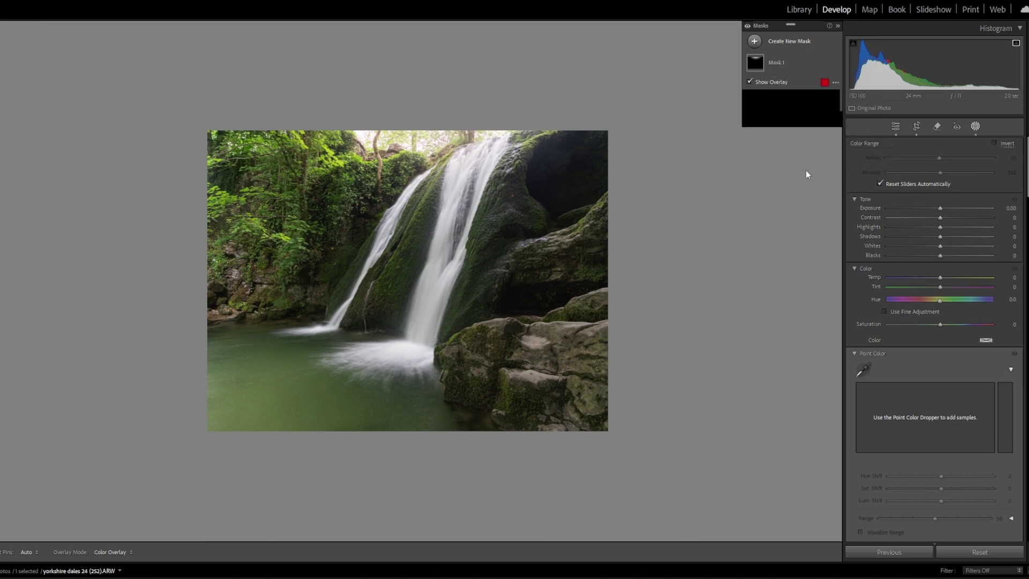
pyautogui.click(429, 292)
pyautogui.click(430, 288)
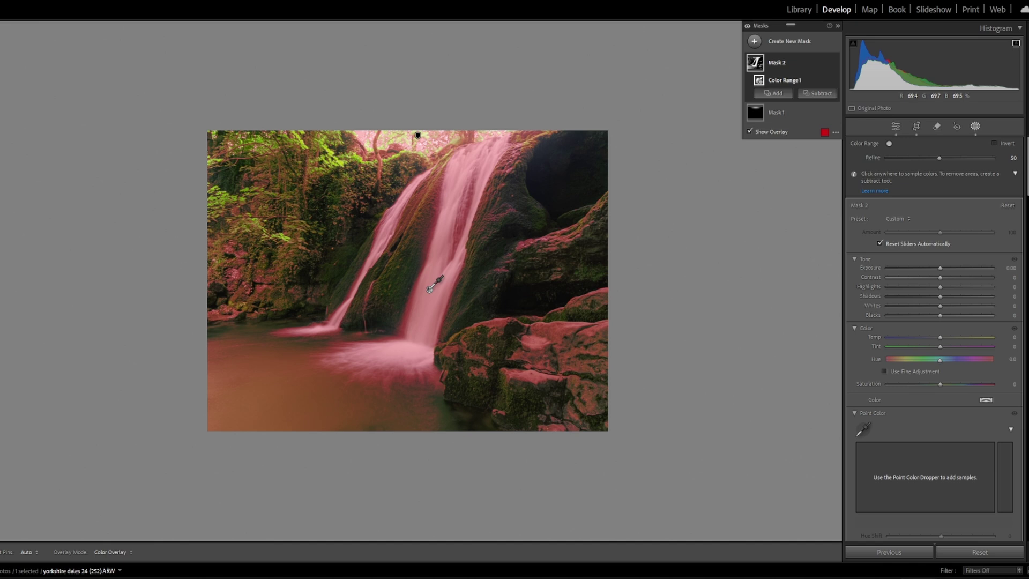
pyautogui.click(940, 159)
pyautogui.moveTo(928, 159); pyautogui.dragTo(889, 172)
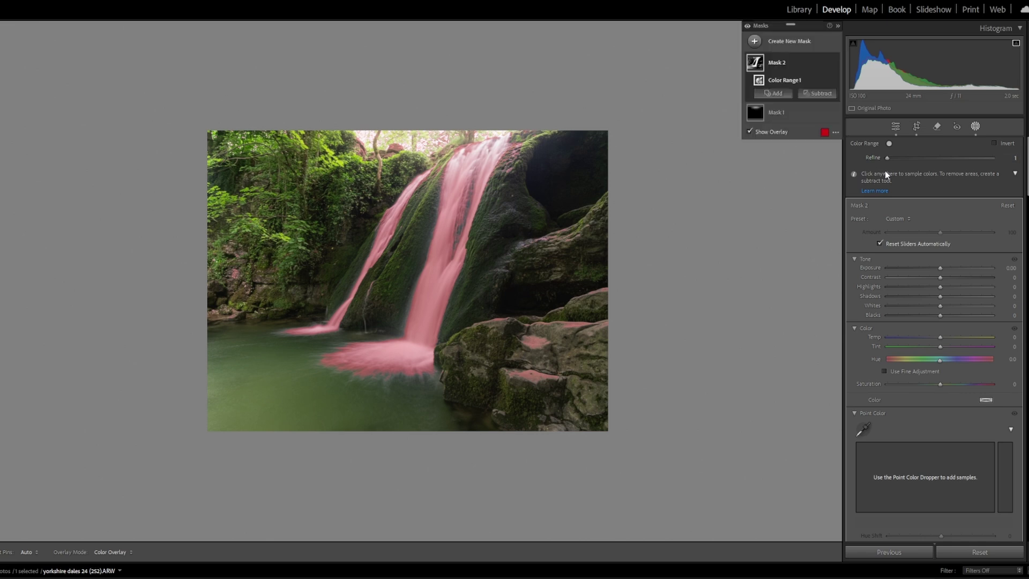
# - Subtract the foreground rocks from the waterfall mask with a brush
pyautogui.click(817, 100)
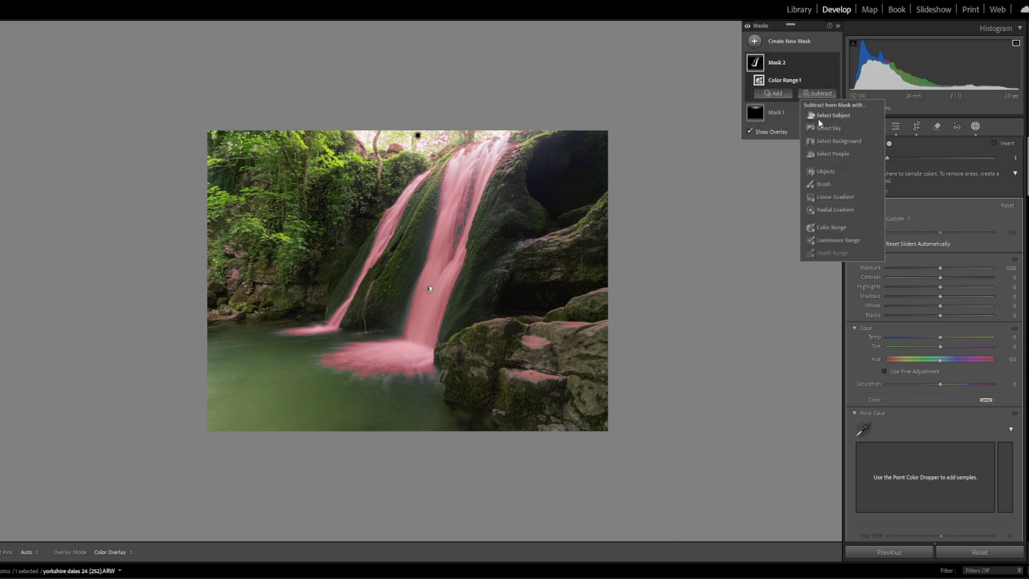
pyautogui.click(822, 185)
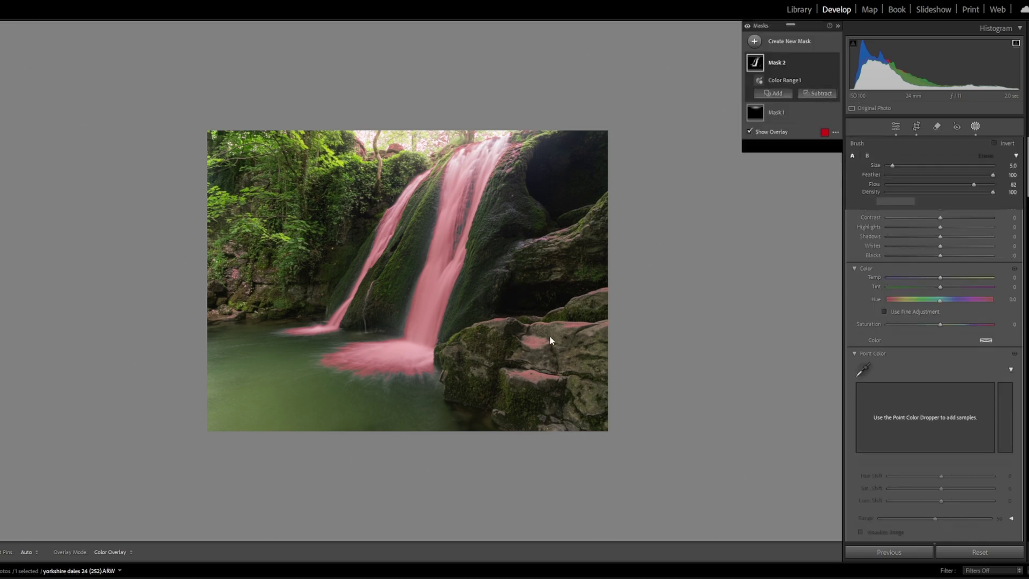
pyautogui.moveTo(531, 336)
pyautogui.mouseDown()
pyautogui.moveTo(498, 318)
pyautogui.moveTo(575, 331)
pyautogui.moveTo(518, 364)
pyautogui.moveTo(577, 320)
pyautogui.moveTo(616, 312)
pyautogui.moveTo(513, 389)
pyautogui.moveTo(551, 378)
pyautogui.mouseUp()
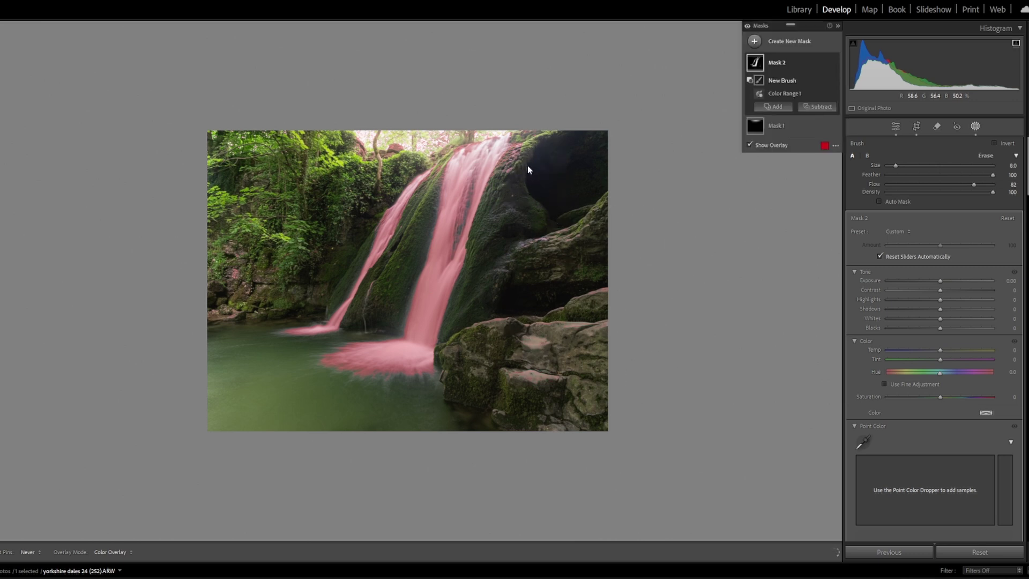
# - Subtract the bright background above the waterfall from the mask with a size 6 brush, toggling the mask pins' display and leaving them shown
pyautogui.scroll(-5, 515, 161)
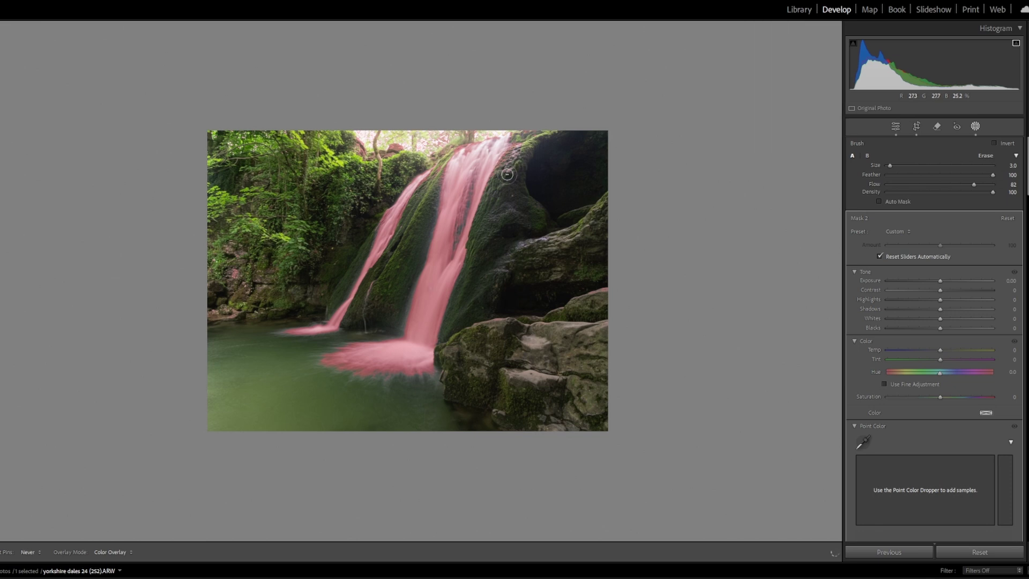
pyautogui.press('h')
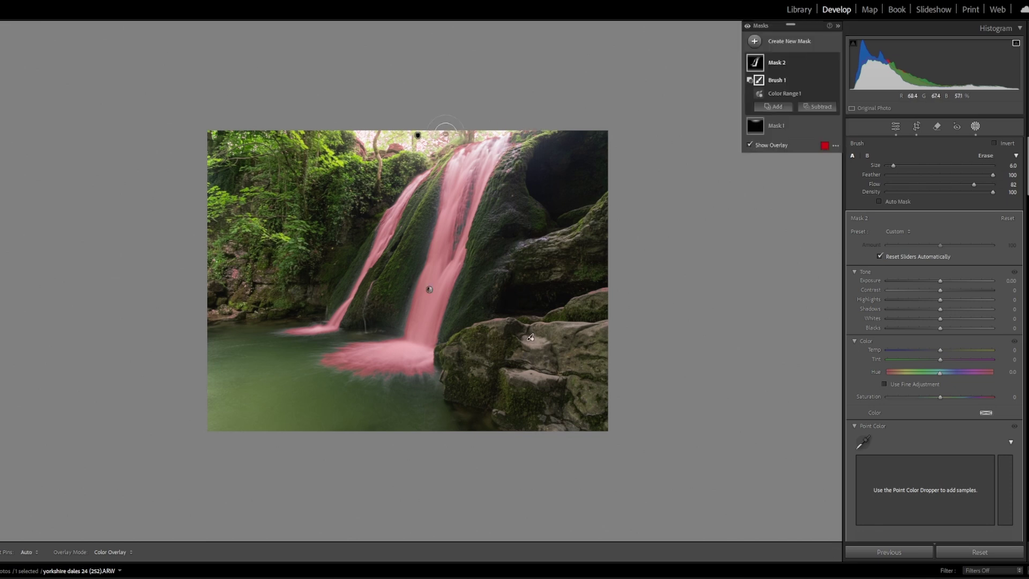
pyautogui.press('h')
pyautogui.scroll(3, 409, 131)
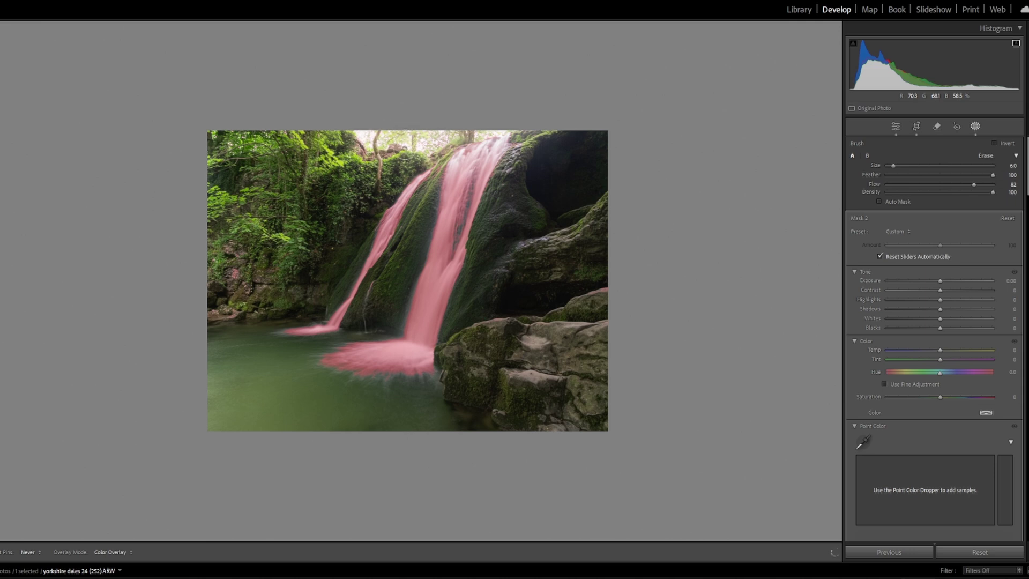
pyautogui.press('h')
pyautogui.press('h')
pyautogui.press('h')
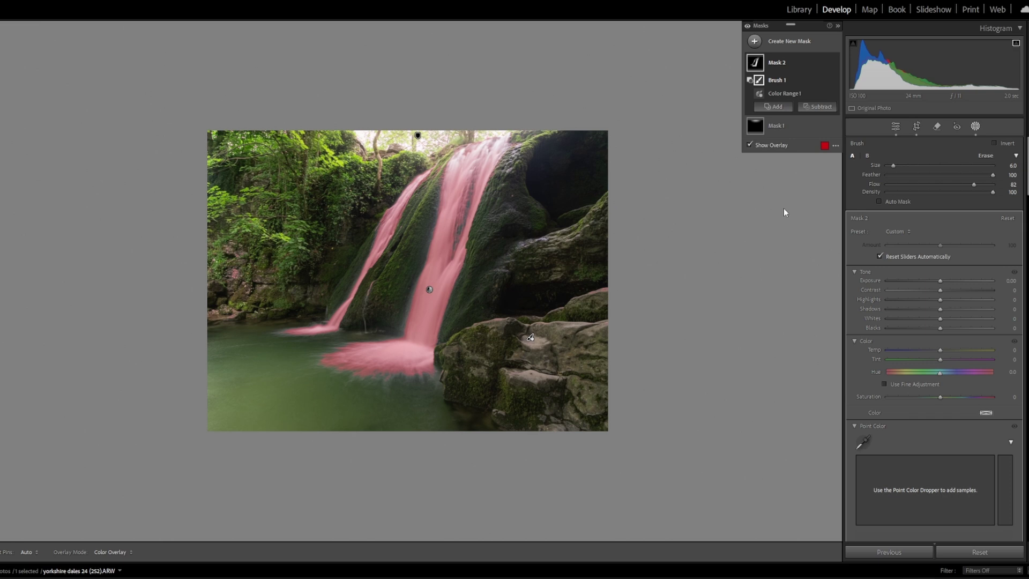
pyautogui.click(788, 42)
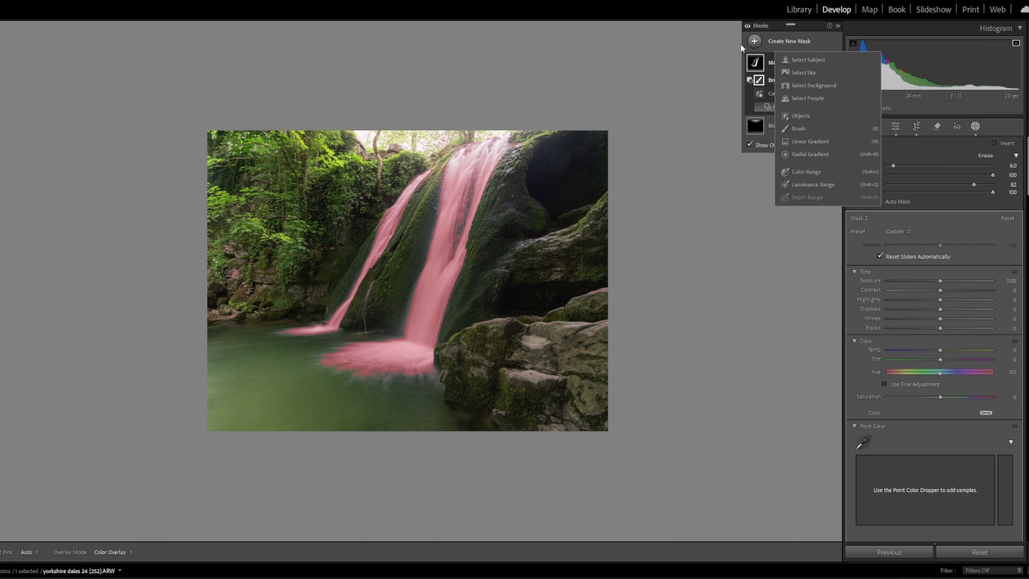
pyautogui.click(712, 44)
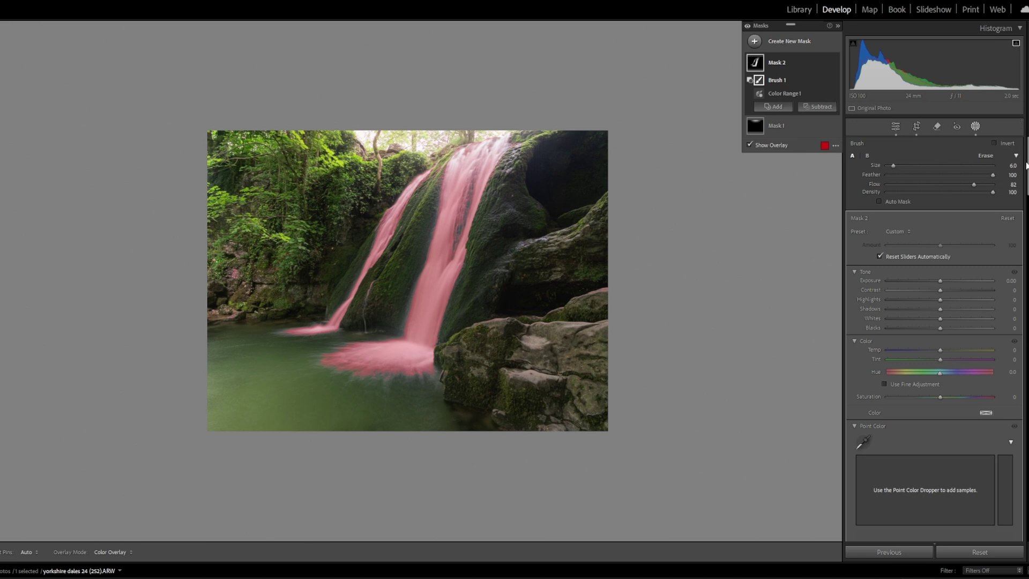
# - Set the waterfall mask's Texture to 86 and Clarity to -57
pyautogui.scroll(-2, 1025, 166)
pyautogui.moveTo(1026, 166); pyautogui.dragTo(1013, 244)
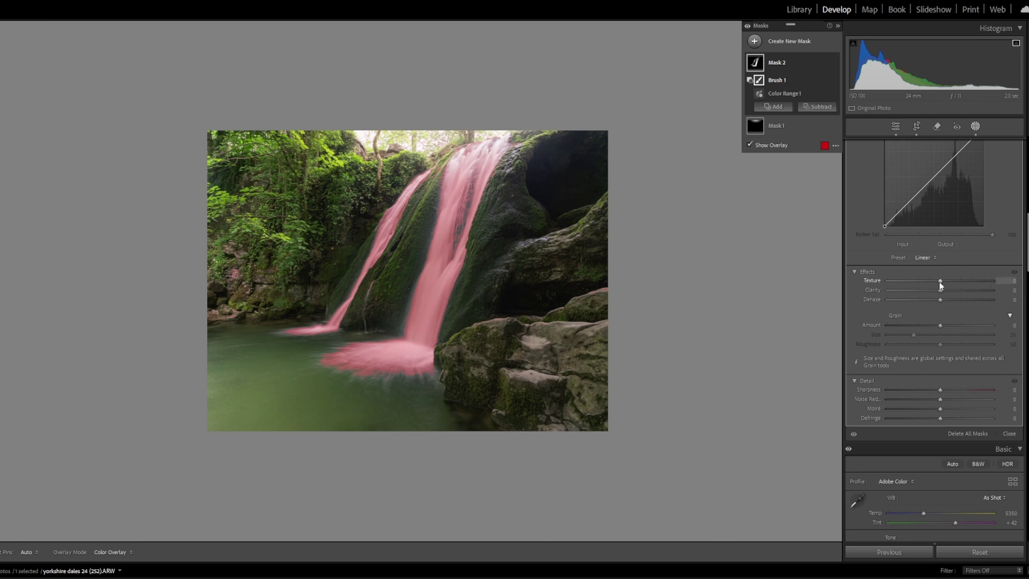
pyautogui.moveTo(940, 281); pyautogui.dragTo(964, 281)
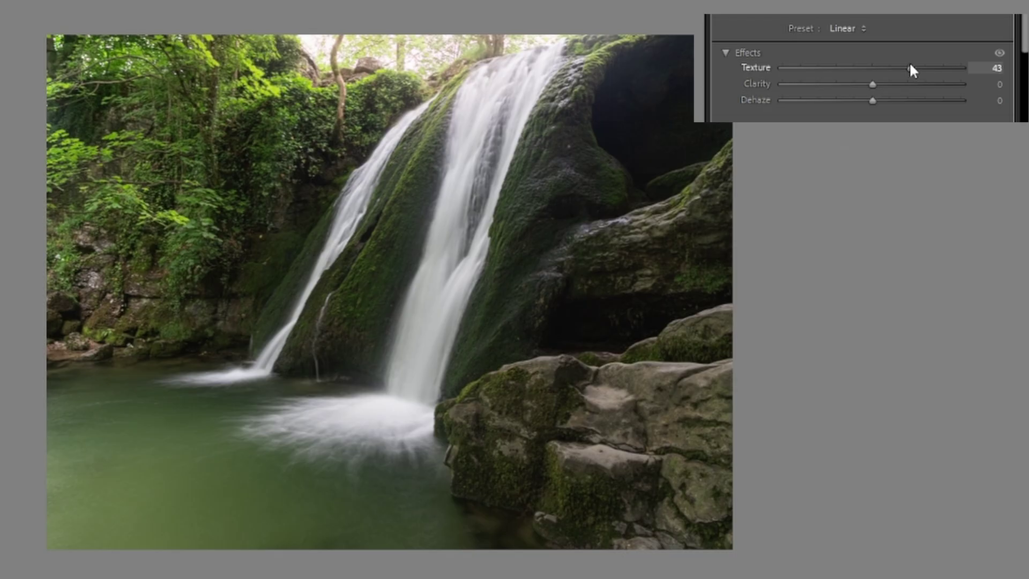
pyautogui.moveTo(913, 66); pyautogui.dragTo(929, 66)
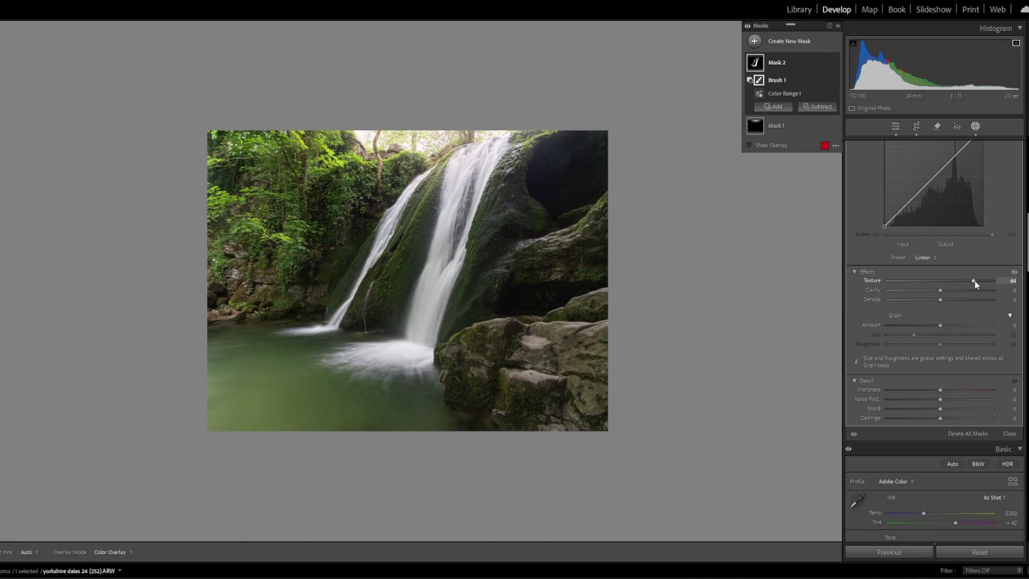
pyautogui.moveTo(930, 72); pyautogui.dragTo(934, 73)
pyautogui.moveTo(978, 280); pyautogui.dragTo(940, 290)
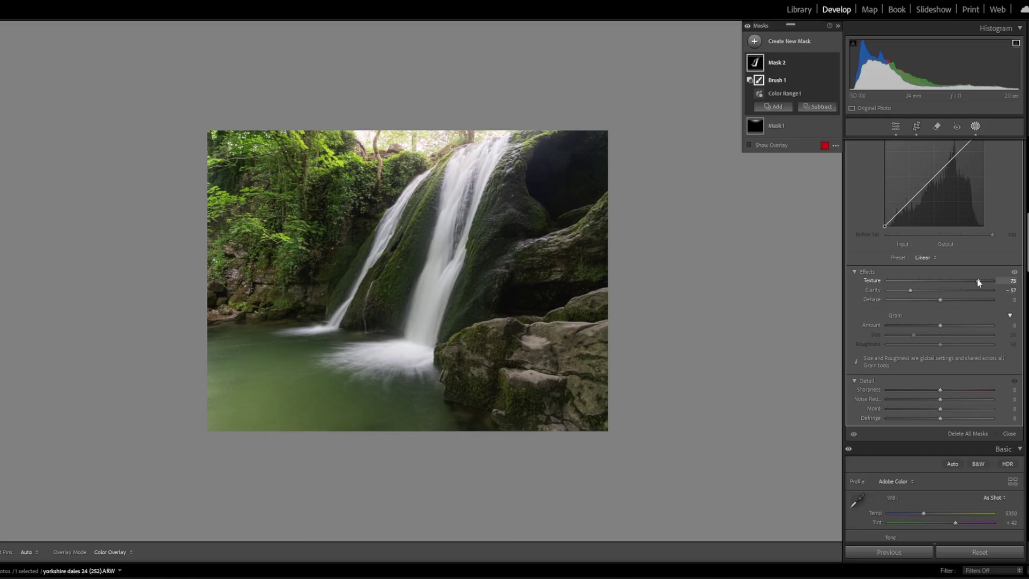
pyautogui.moveTo(977, 279); pyautogui.dragTo(986, 280)
# - Set the waterfall mask's Dehaze to 24, trying a stronger amount of 41 along the way
pyautogui.click(940, 300)
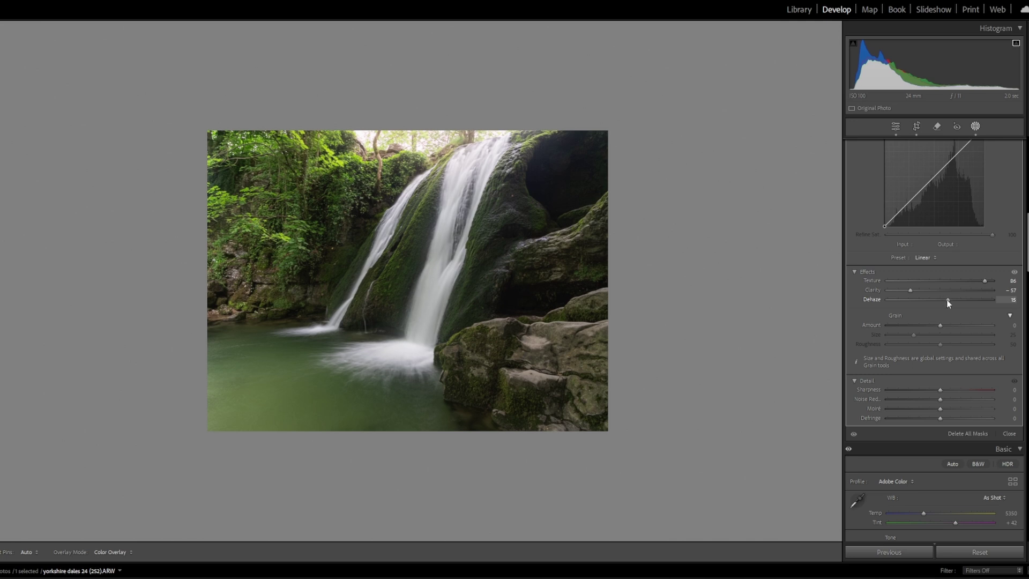
pyautogui.moveTo(953, 300)
pyautogui.mouseDown()
pyautogui.moveTo(944, 300)
pyautogui.moveTo(961, 301)
pyautogui.mouseUp()
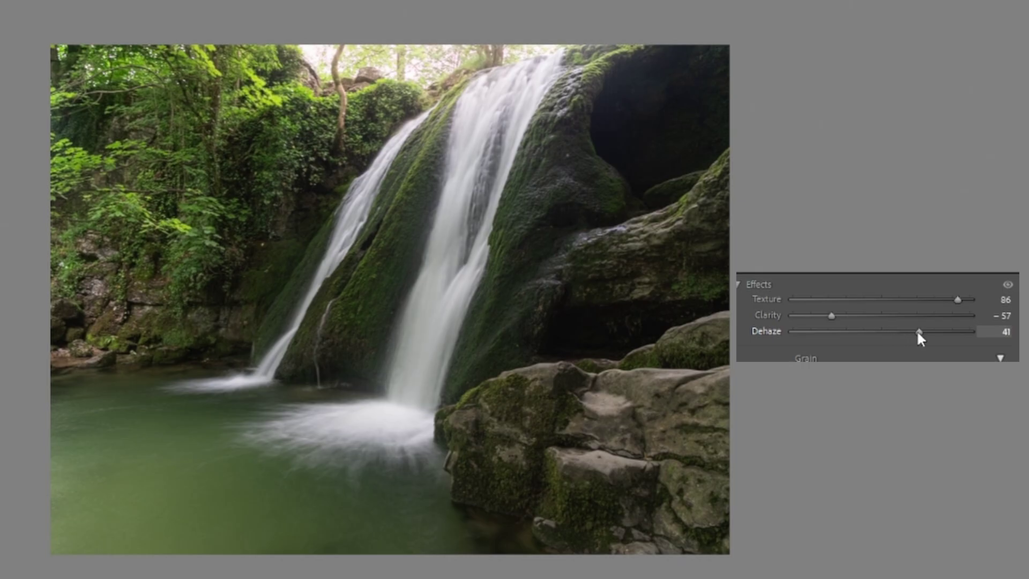
pyautogui.moveTo(917, 334)
pyautogui.mouseDown()
pyautogui.moveTo(843, 339)
pyautogui.moveTo(900, 341)
pyautogui.mouseUp()
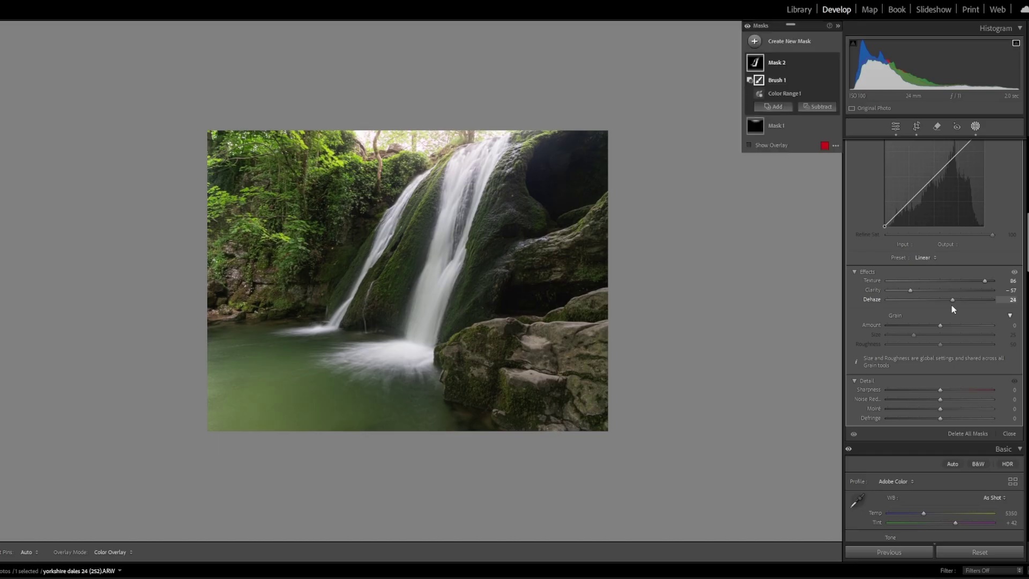
# - Raise the Whites of the waterfall mask to 37
pyautogui.scroll(4, 1026, 231)
pyautogui.moveTo(1027, 225); pyautogui.dragTo(1027, 177)
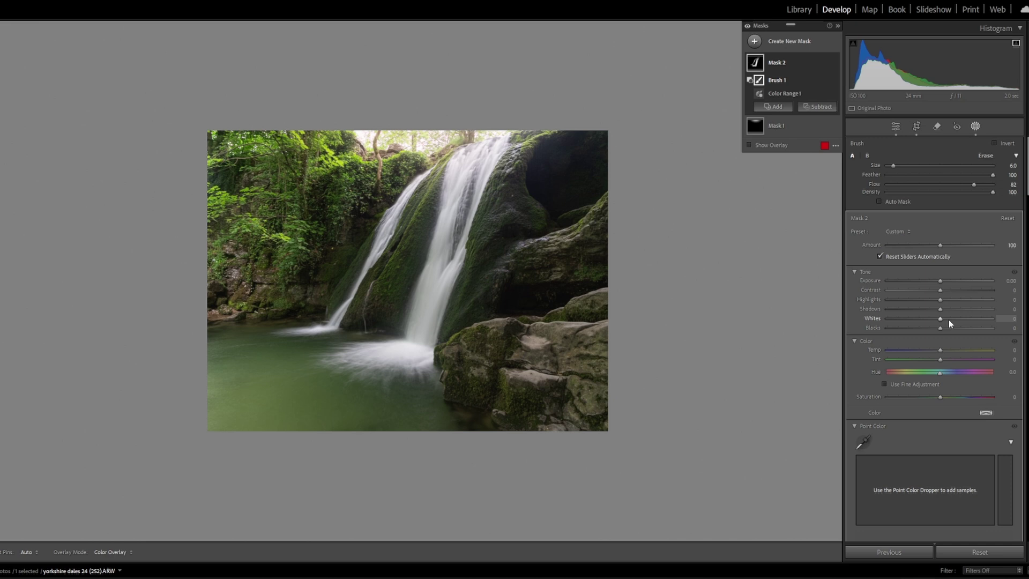
pyautogui.moveTo(943, 321); pyautogui.dragTo(944, 322)
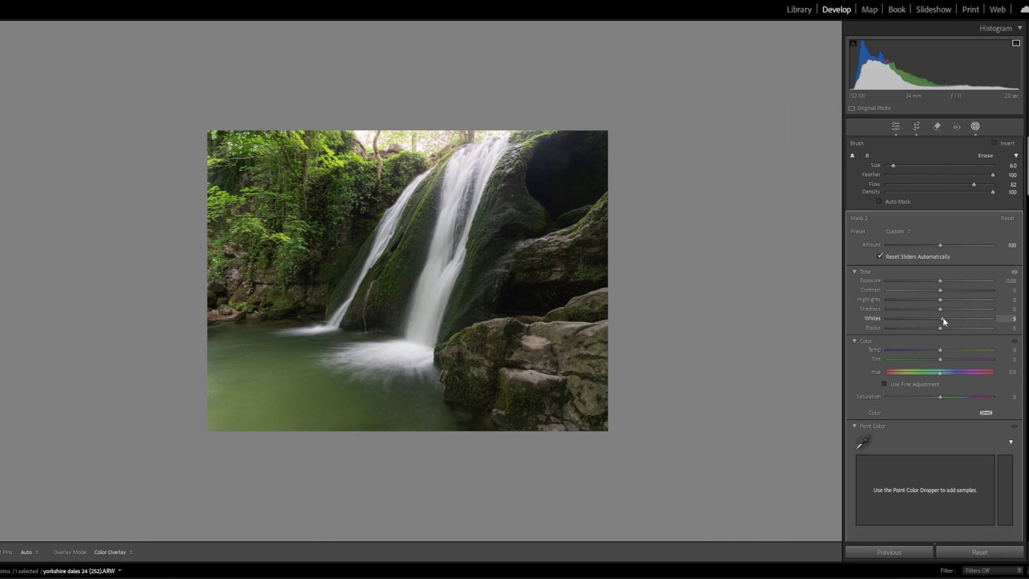
pyautogui.moveTo(948, 321); pyautogui.dragTo(960, 321)
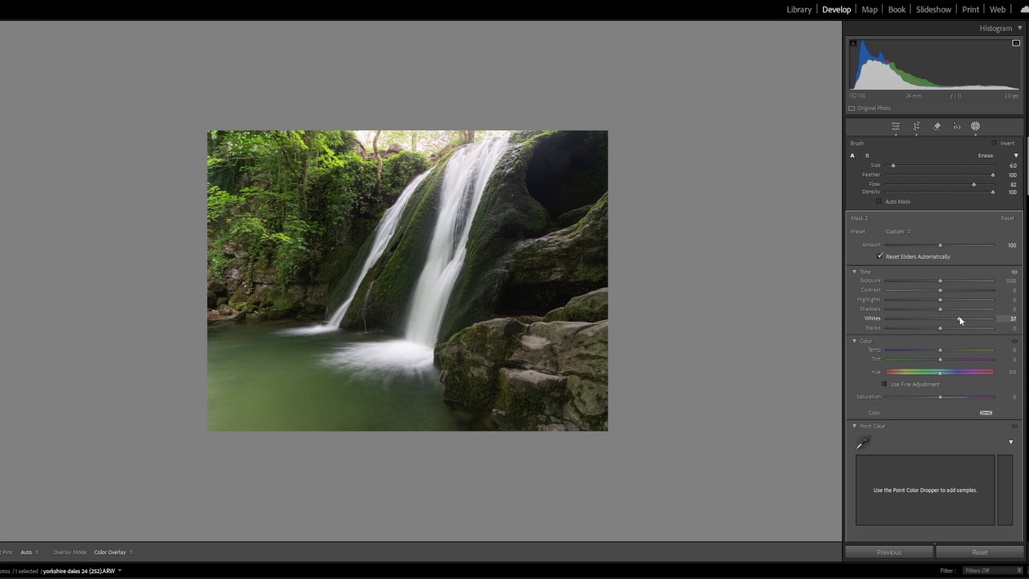
pyautogui.moveTo(960, 321); pyautogui.dragTo(960, 321)
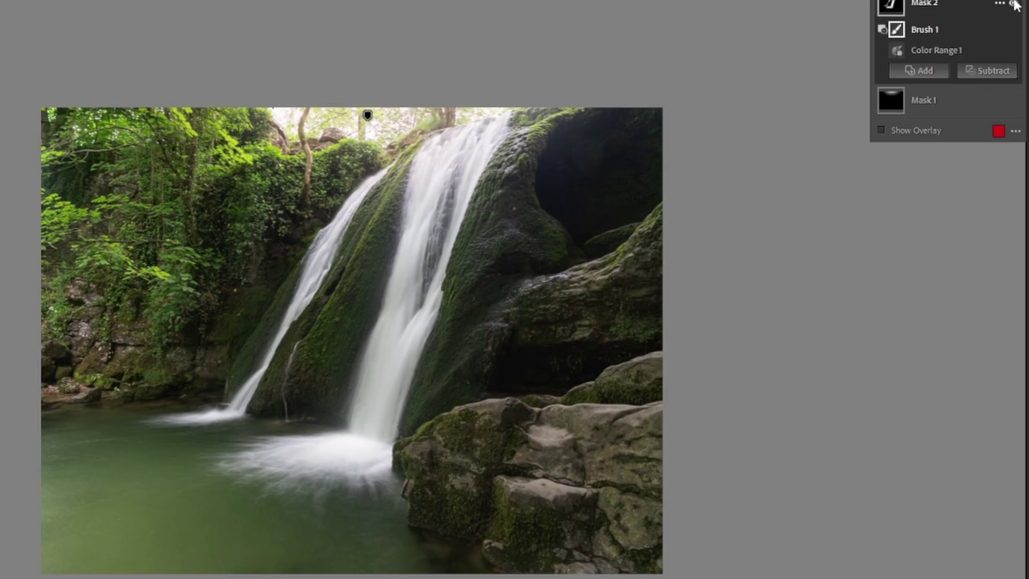
# - Toggle the waterfall mask's visibility repeatedly to compare the water with and without its adjustments
pyautogui.click(1014, 5)
pyautogui.click(1014, 5)
pyautogui.click(1013, 4)
pyautogui.click(1014, 5)
pyautogui.click(1014, 5)
pyautogui.click(1014, 5)
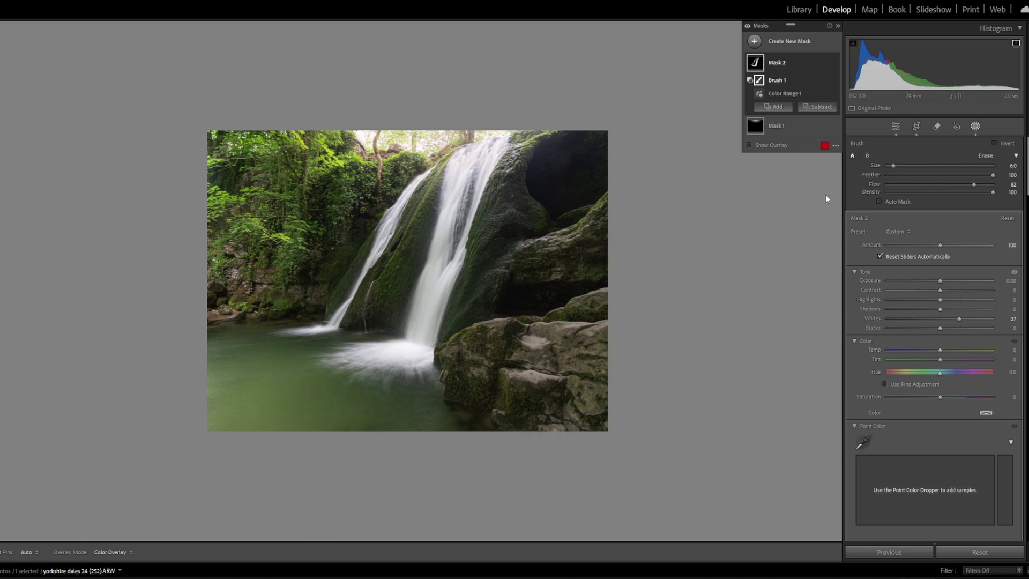
# - Add a large radial gradient mask centred just beyond the photo's right edge over the foreground rocks and set its Exposure to -1.03
pyautogui.click(796, 44)
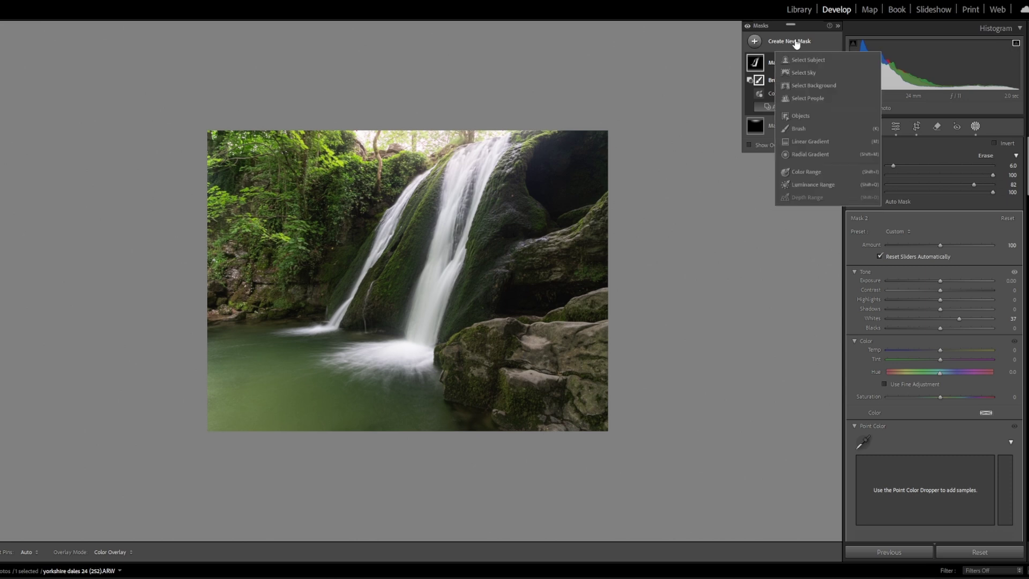
pyautogui.click(810, 155)
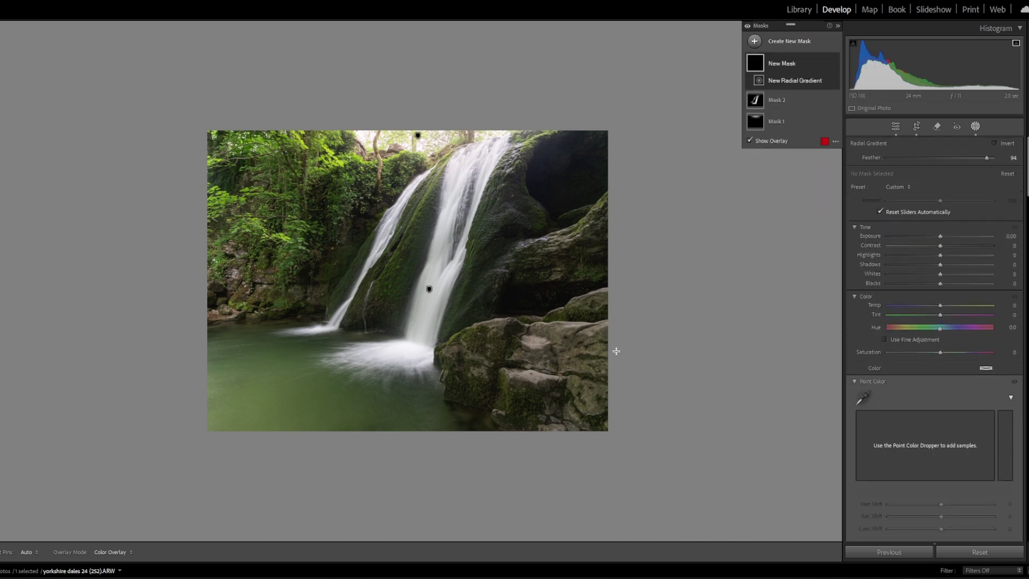
pyautogui.moveTo(616, 349); pyautogui.dragTo(778, 462)
pyautogui.moveTo(941, 236); pyautogui.dragTo(928, 243)
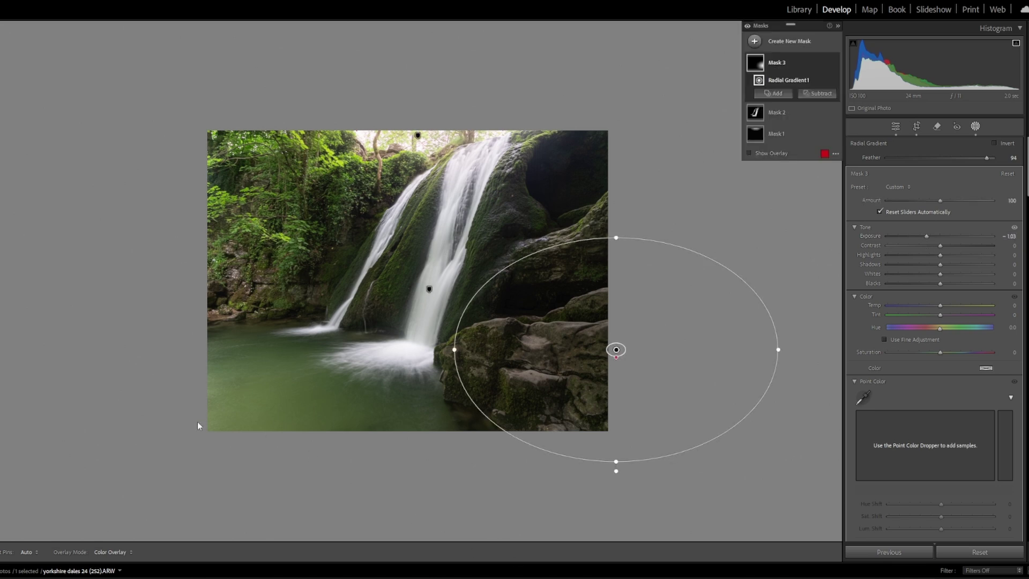
# - Add a radial gradient mask over the pool's lower-left corner, tilt it, shift it toward the photo and set its Exposure to -1.07
pyautogui.click(240, 381)
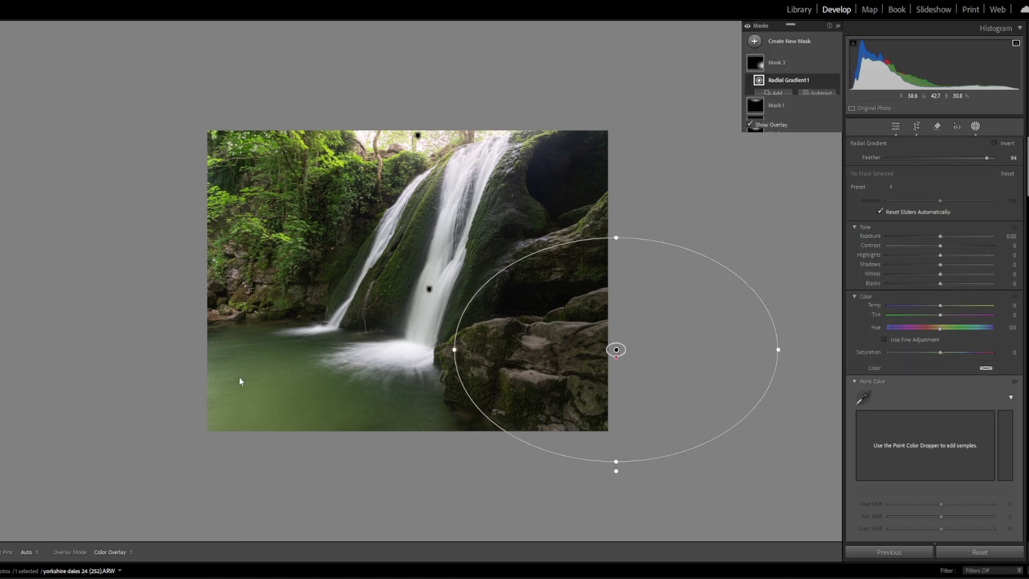
pyautogui.moveTo(165, 406); pyautogui.dragTo(344, 489)
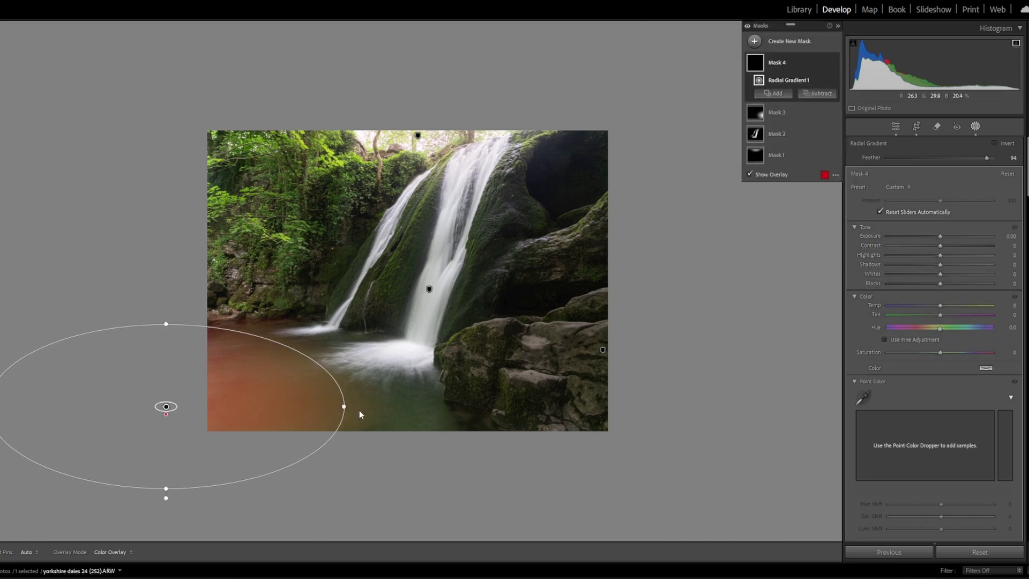
pyautogui.moveTo(358, 410); pyautogui.dragTo(359, 468)
pyautogui.moveTo(158, 378); pyautogui.dragTo(194, 387)
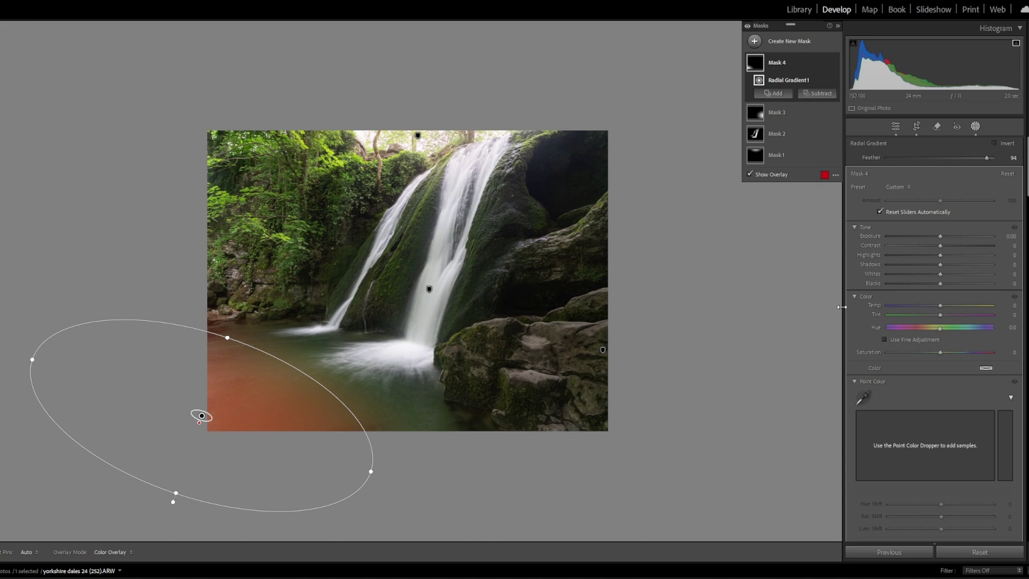
pyautogui.moveTo(940, 235); pyautogui.dragTo(925, 239)
pyautogui.moveTo(755, 381)
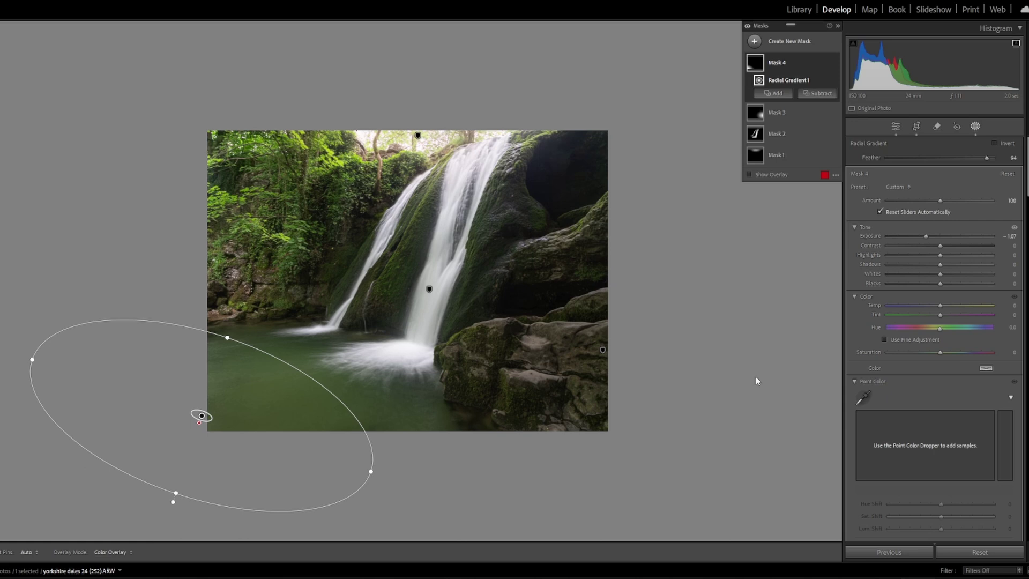
# - Add a smaller, tilted radial gradient mask over the pool's lower-left corner and set its Exposure to -0.05
pyautogui.hotkey('shift', 'm')
pyautogui.moveTo(195, 423); pyautogui.dragTo(327, 496)
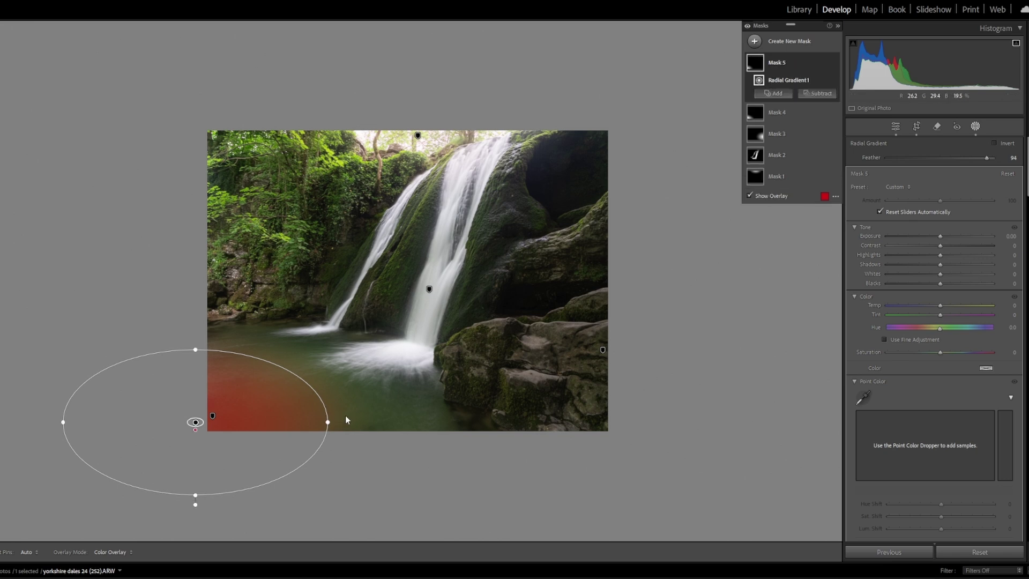
pyautogui.moveTo(339, 416); pyautogui.dragTo(345, 455)
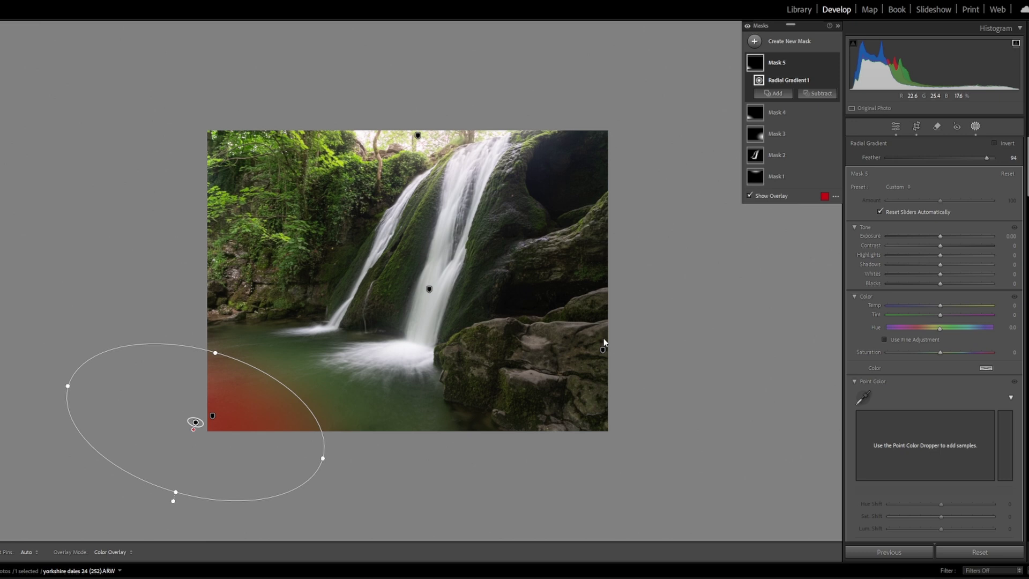
pyautogui.moveTo(940, 237); pyautogui.dragTo(942, 240)
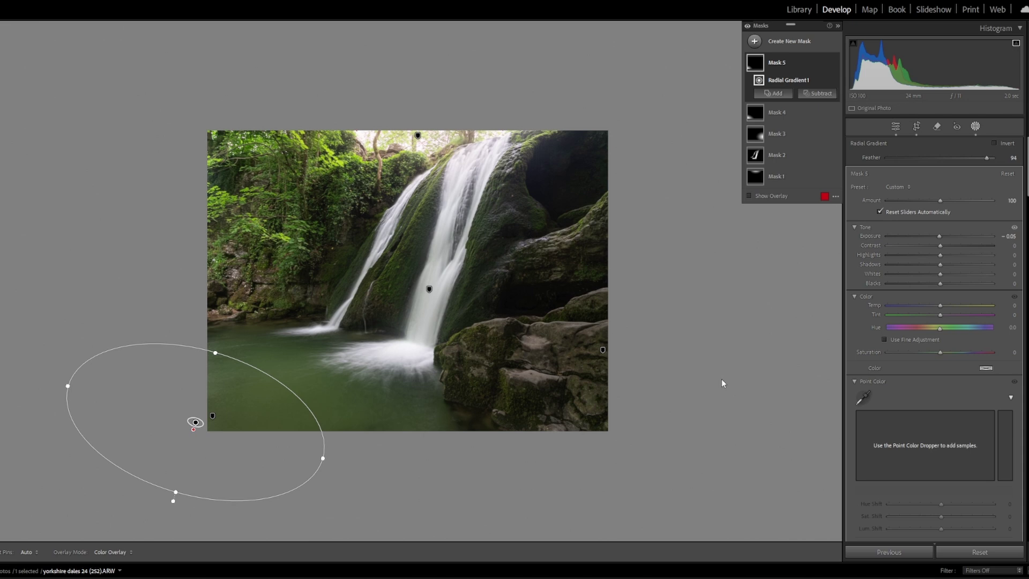
# - Add a nearly circular radial gradient mask over the lower-right rocks and set its Exposure to -0.85
pyautogui.hotkey('shift', 'r')
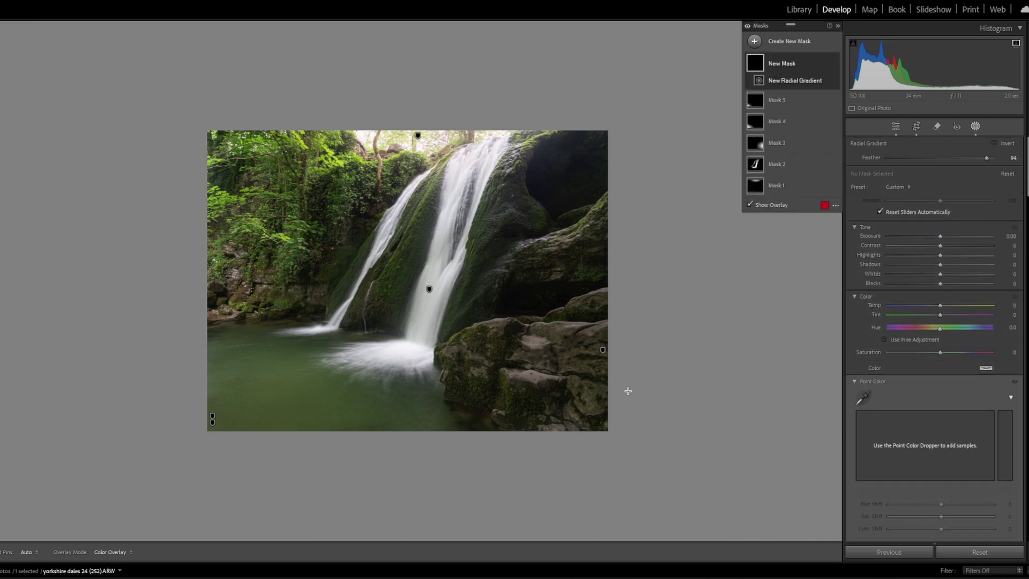
pyautogui.moveTo(630, 397); pyautogui.dragTo(748, 506)
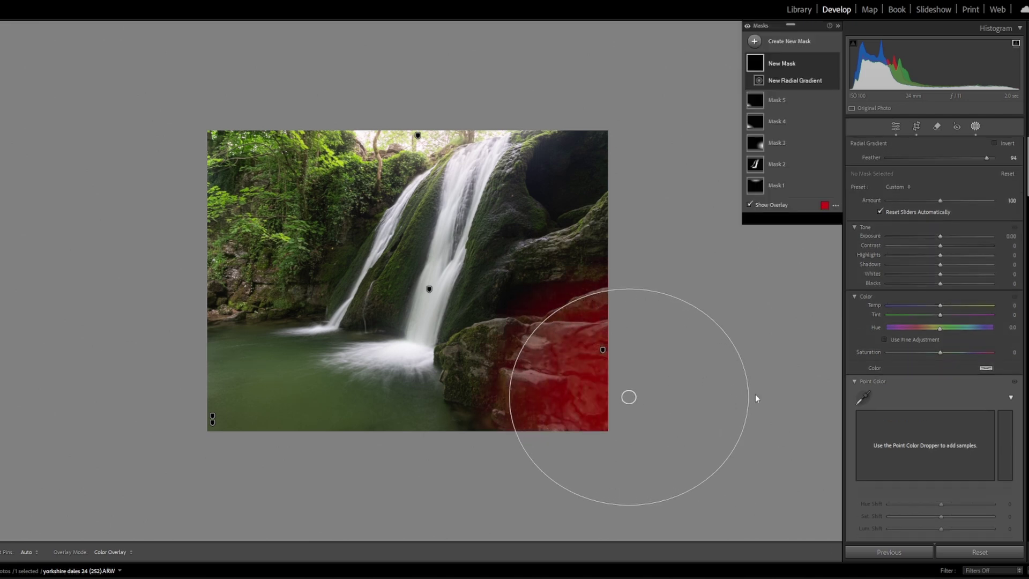
pyautogui.moveTo(940, 240); pyautogui.dragTo(930, 245)
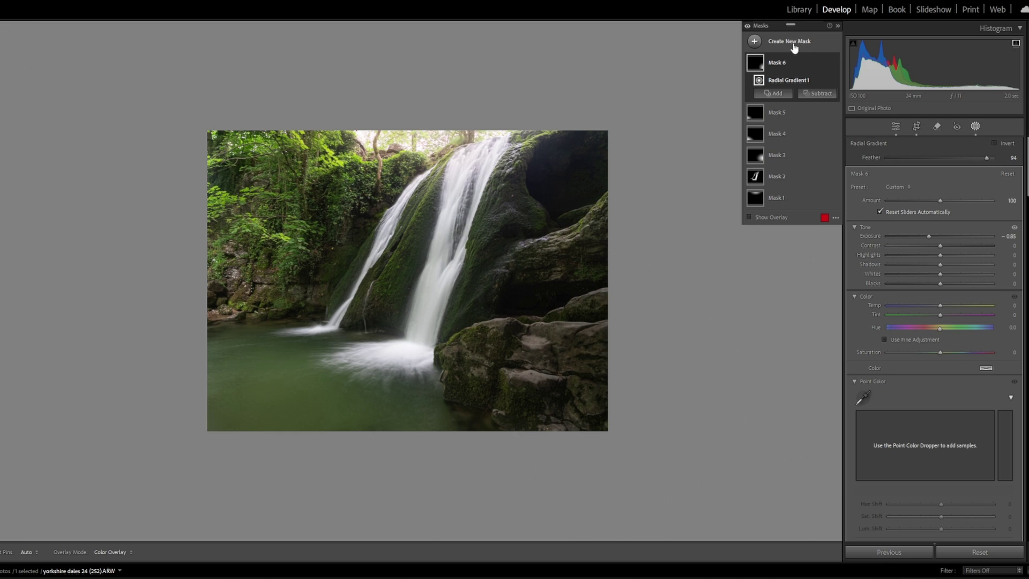
# - Add a diagonal linear gradient mask from the photo's upper-left corner across the foliage and set its Exposure to -0.92
pyautogui.press('m')
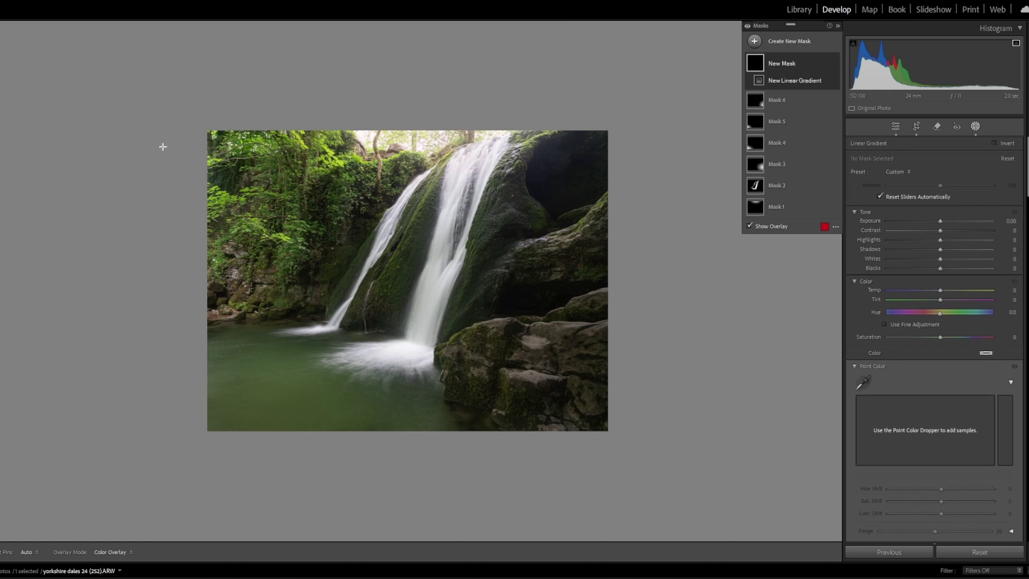
pyautogui.moveTo(194, 115); pyautogui.dragTo(320, 232)
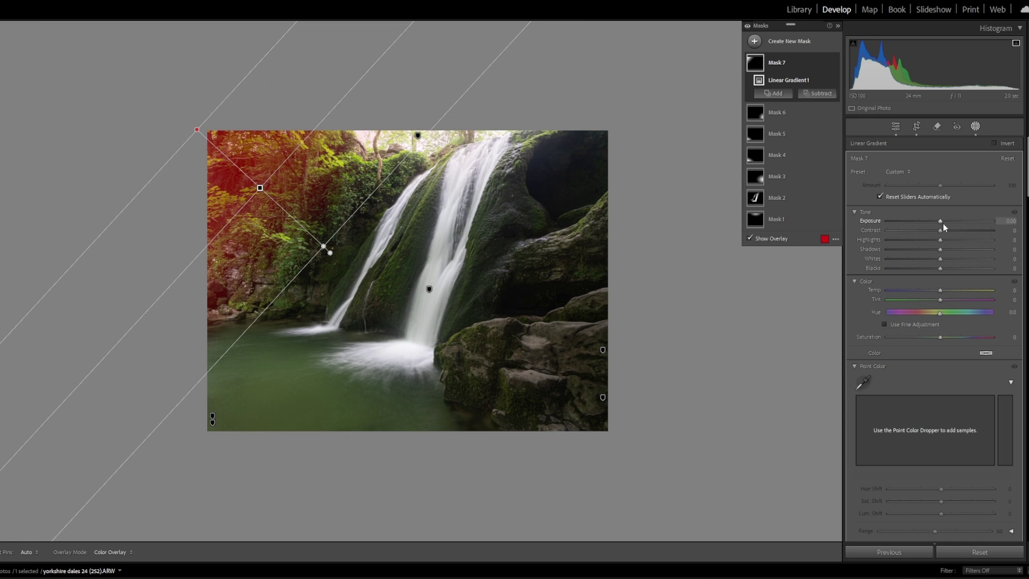
pyautogui.moveTo(944, 221); pyautogui.dragTo(931, 223)
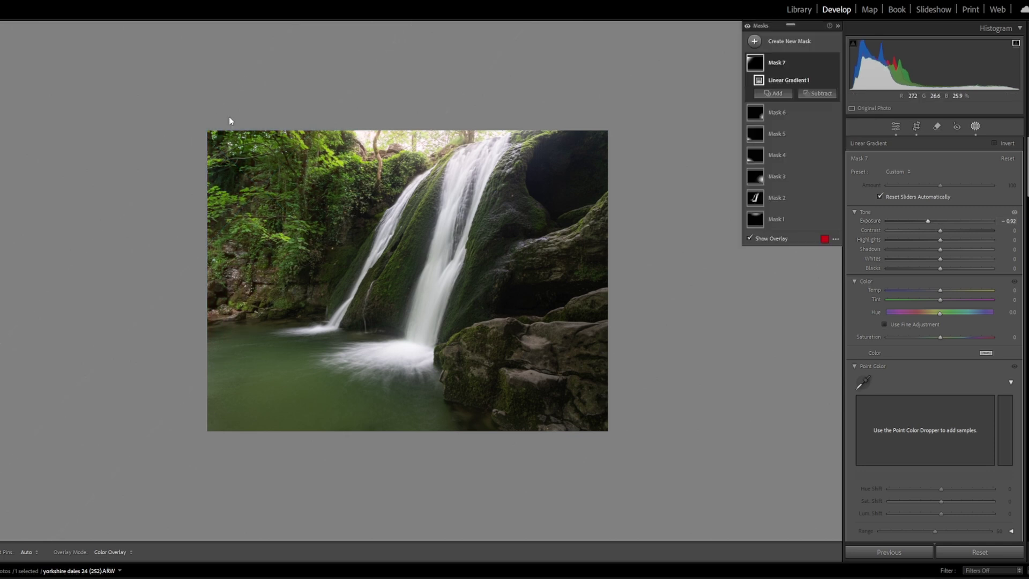
# - Add a second, tighter diagonal linear gradient mask over the upper-left corner and set its Exposure to -0.74
pyautogui.press('m')
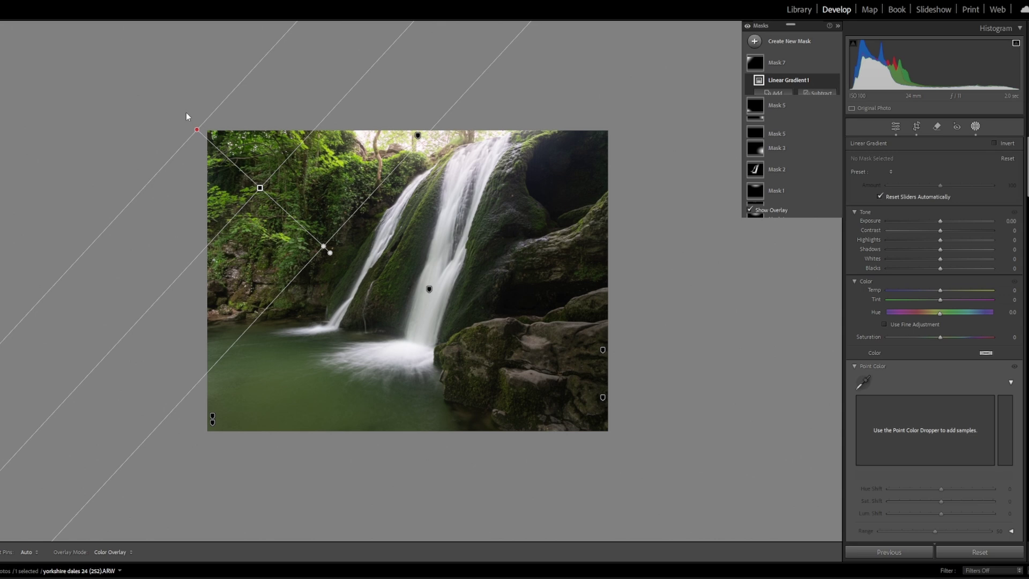
pyautogui.moveTo(186, 117); pyautogui.dragTo(301, 221)
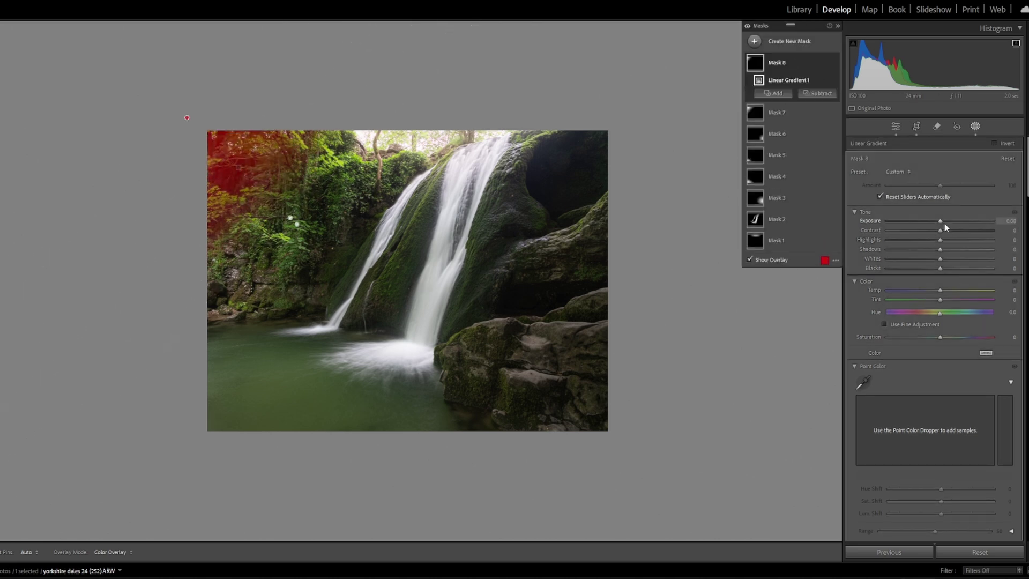
pyautogui.moveTo(941, 222); pyautogui.dragTo(932, 228)
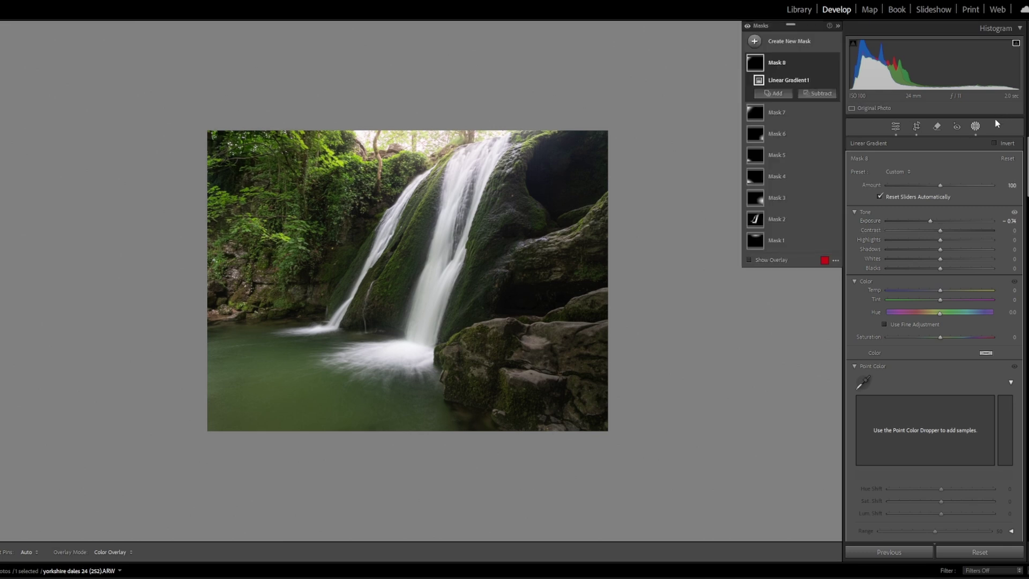
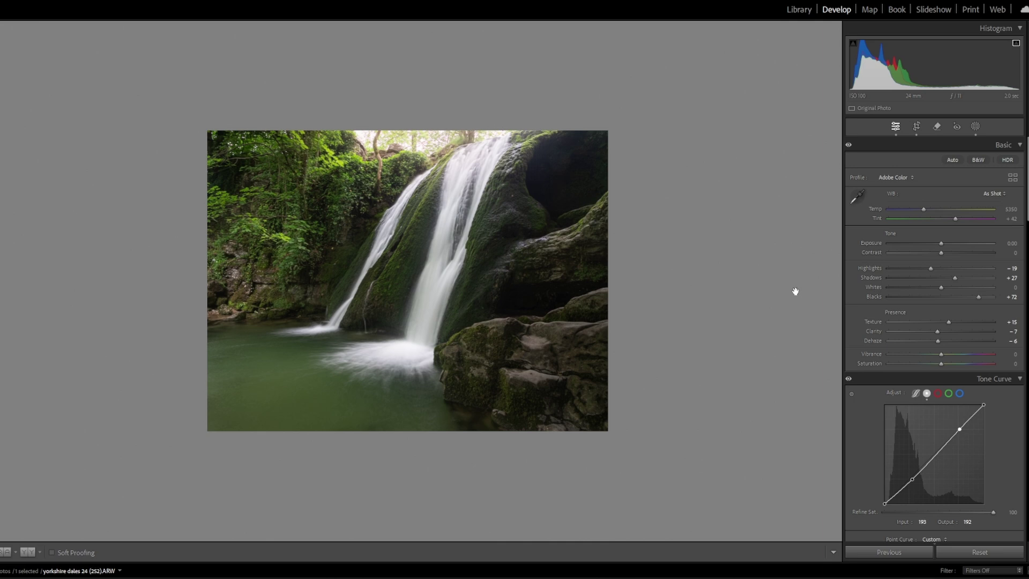
# - Enlarge the photo to examine the overall effect of the local adjustments
pyautogui.click(731, 291)
pyautogui.click(604, 172)
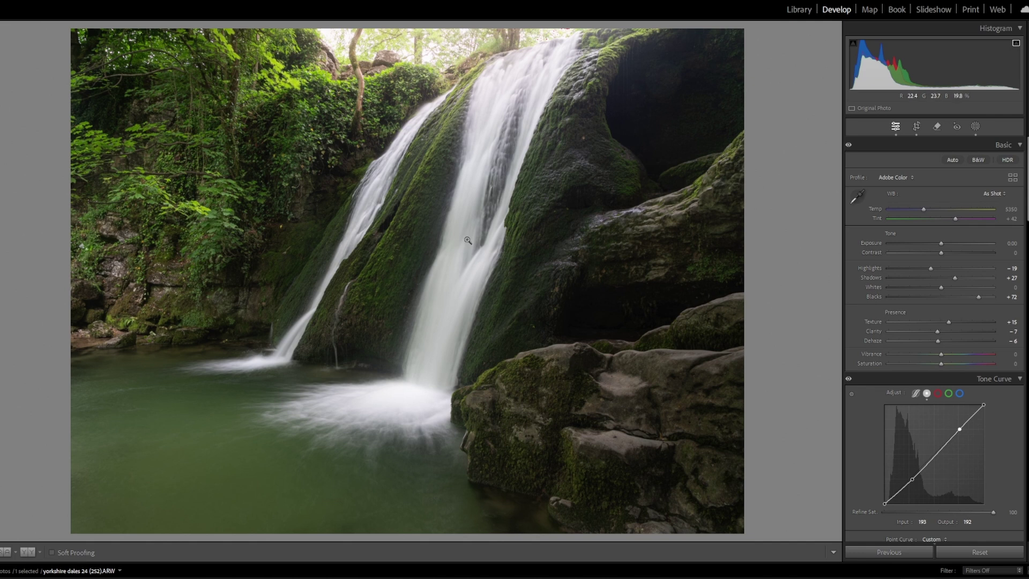
# - Add a new brush mask and set its Texture to 68 and Sharpness to 4
pyautogui.click(976, 127)
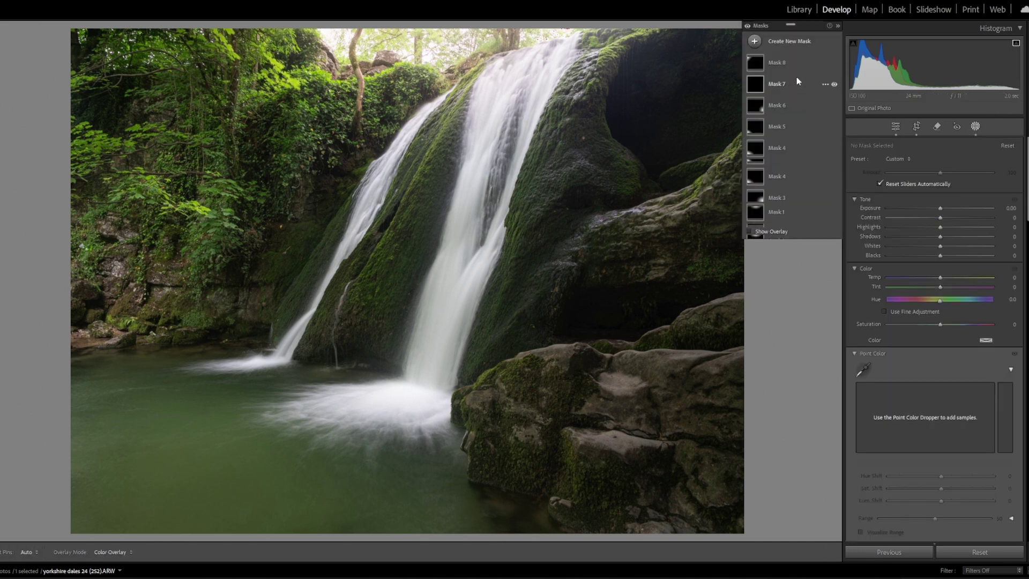
pyautogui.click(789, 41)
pyautogui.click(798, 133)
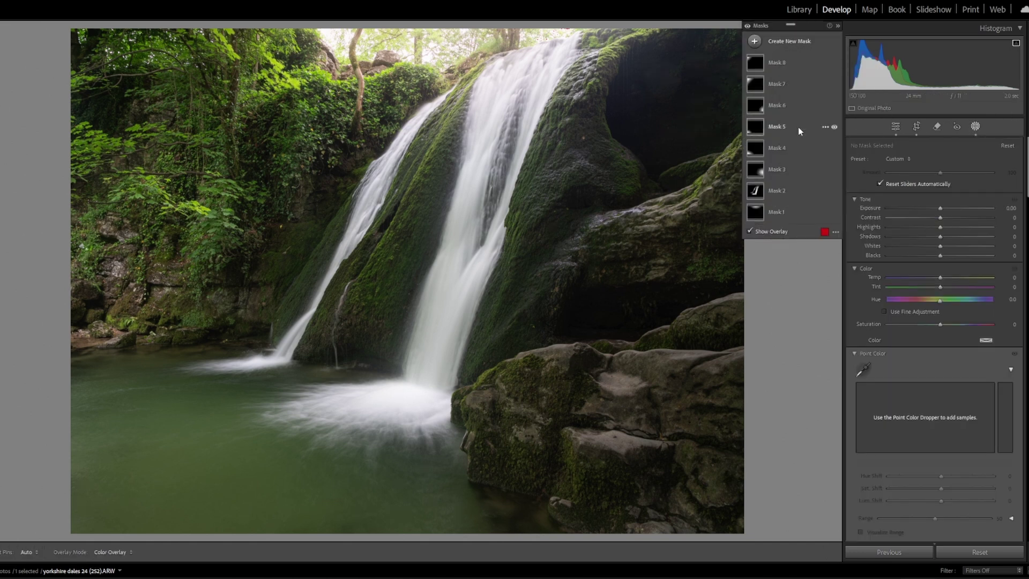
pyautogui.scroll(-5, 956, 306)
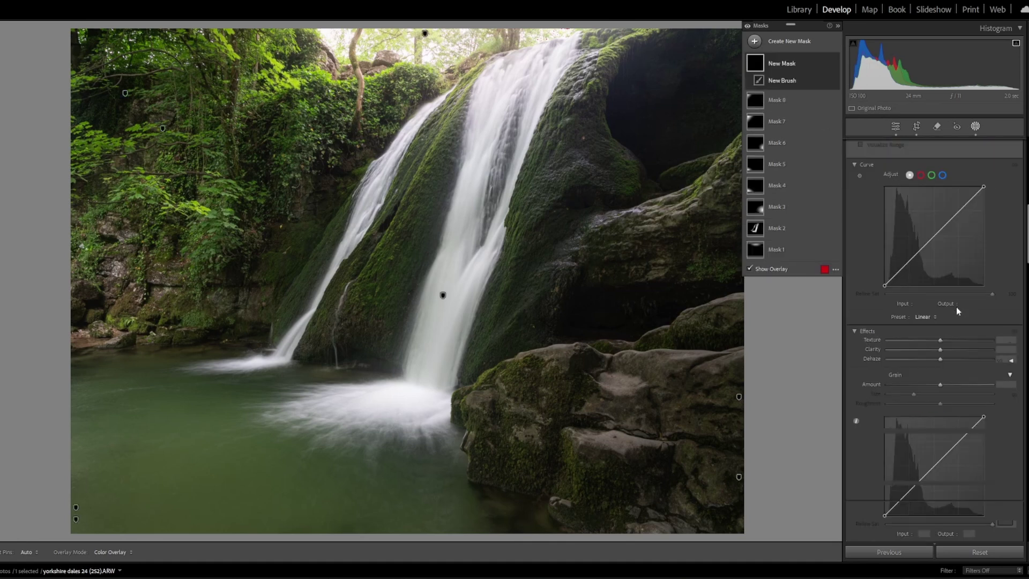
pyautogui.moveTo(944, 340); pyautogui.dragTo(976, 341)
pyautogui.moveTo(941, 450); pyautogui.dragTo(942, 449)
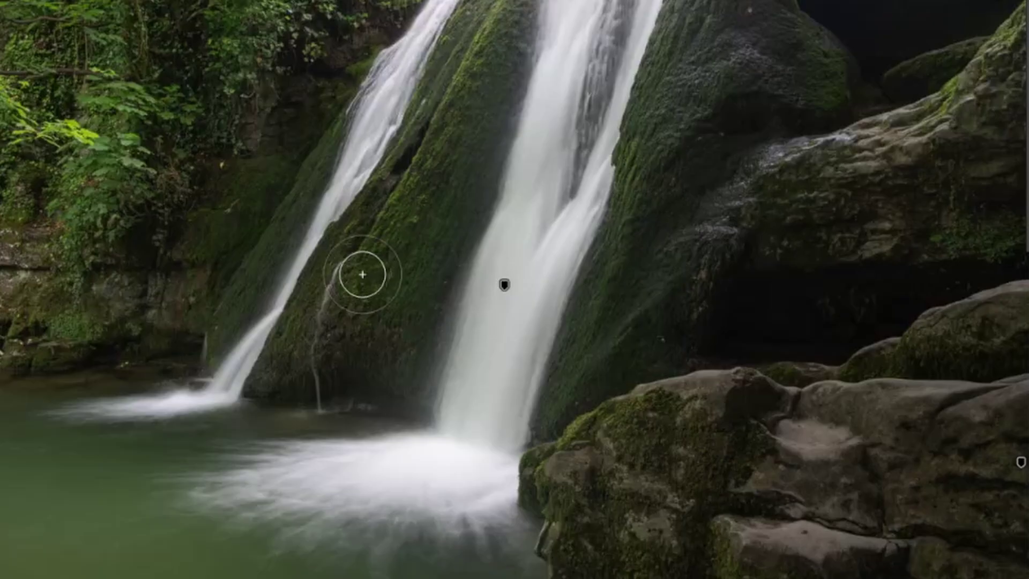
# - Brush the mask over the mossy rock beside the main waterfall and over the mossy slope between the two falls
pyautogui.scroll(2, 365, 287)
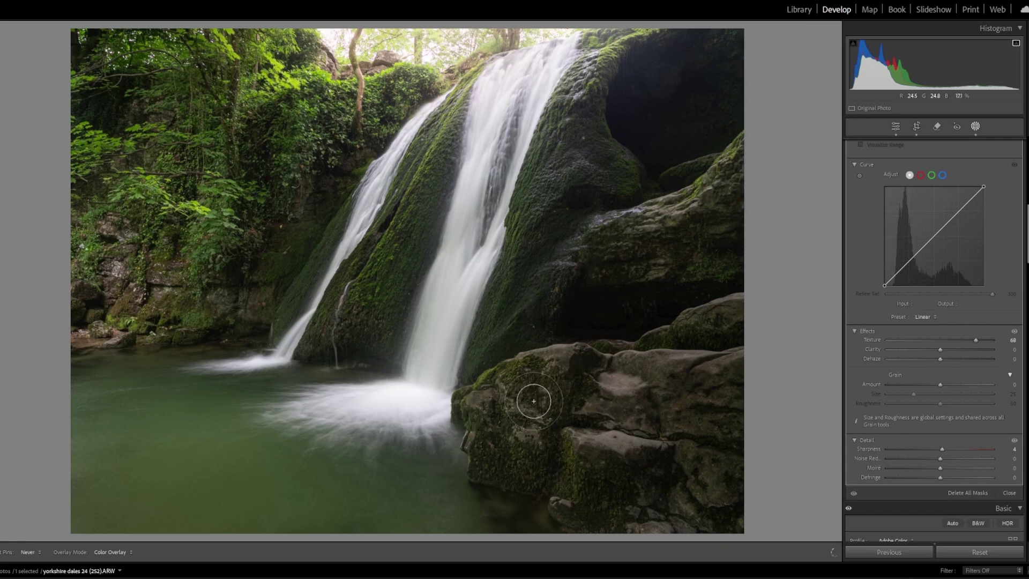
pyautogui.moveTo(495, 317)
pyautogui.mouseDown()
pyautogui.moveTo(537, 176)
pyautogui.moveTo(580, 95)
pyautogui.mouseUp()
pyautogui.moveTo(397, 271); pyautogui.dragTo(362, 321)
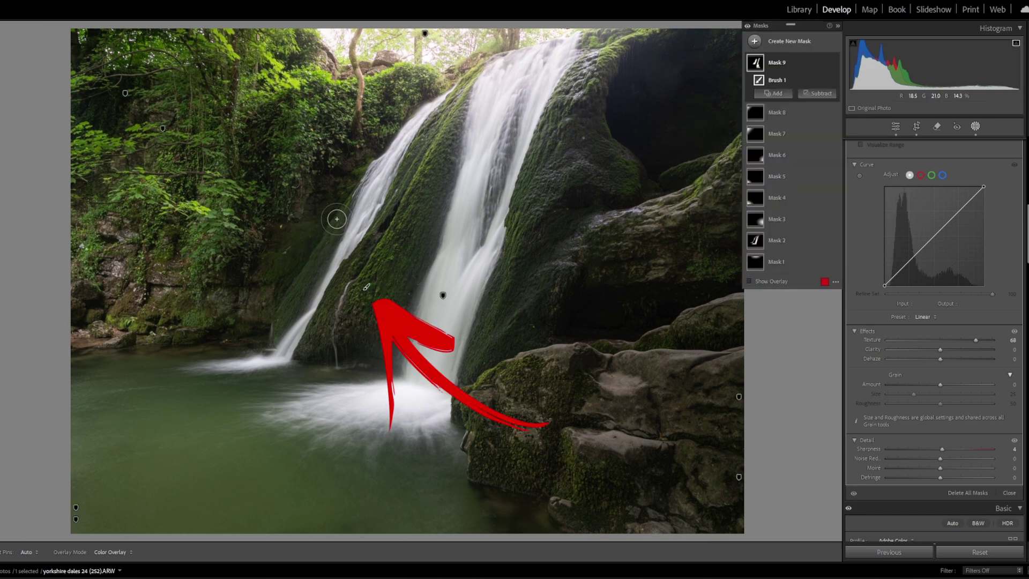
# - Toggle the mask display to inspect the brushed texture on the mossy rock, and finish masking
pyautogui.press('h')
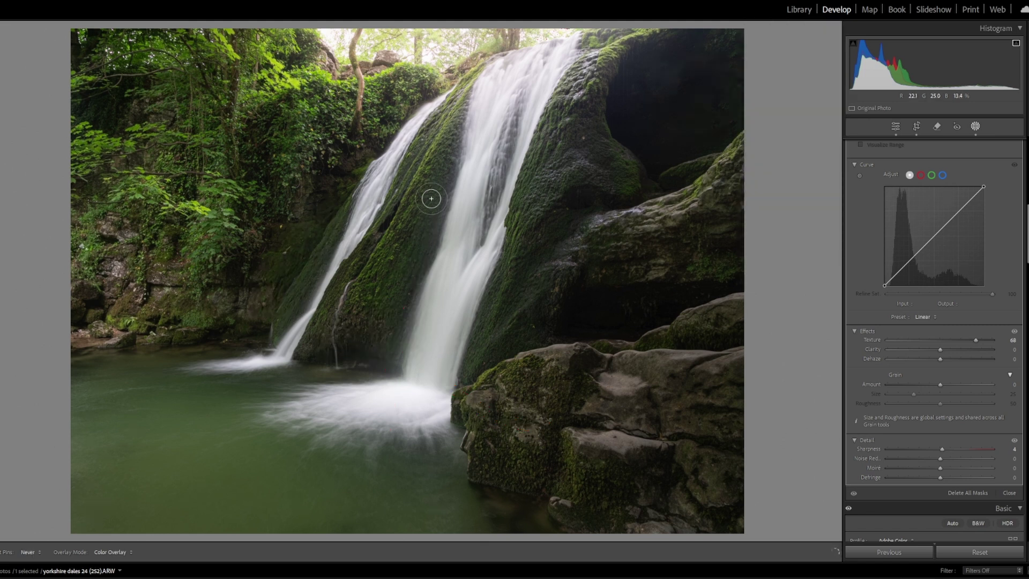
pyautogui.press('h')
pyautogui.press('h')
pyautogui.press('h')
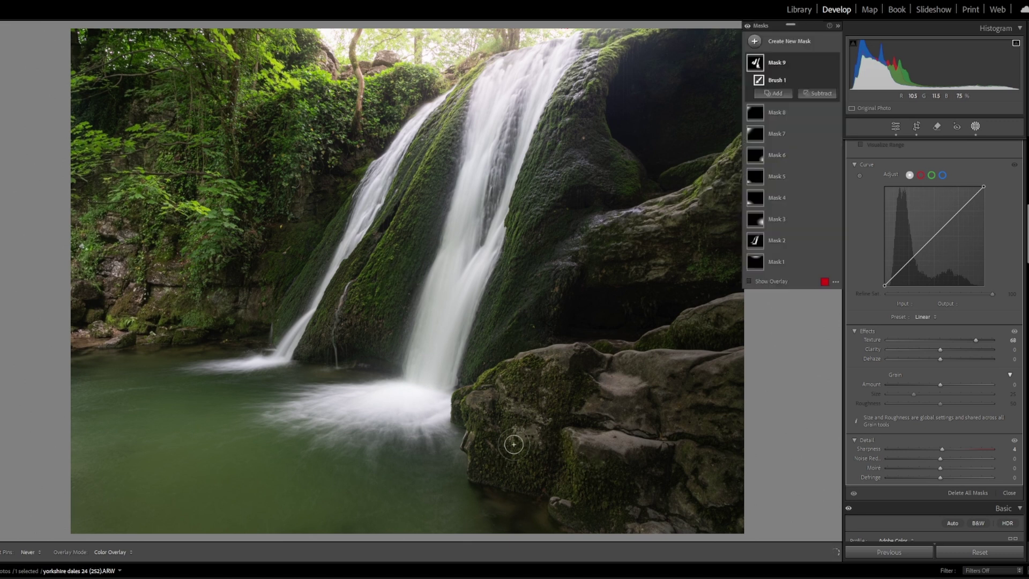
pyautogui.click(975, 127)
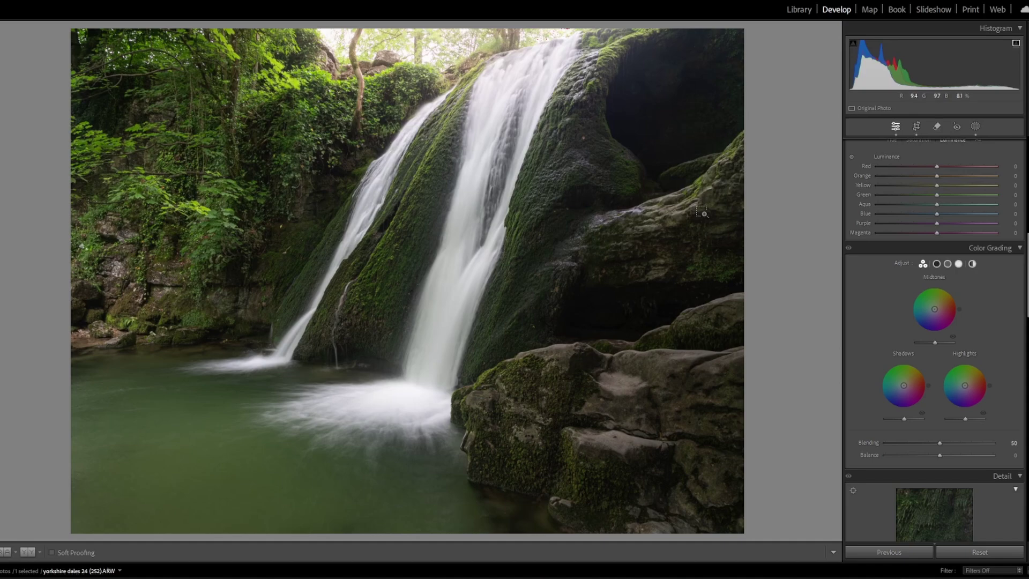
# - Raise the Luminance of the Highlights in Color Grading to brighten the water and sky
pyautogui.hotkey('ctrl', '-')
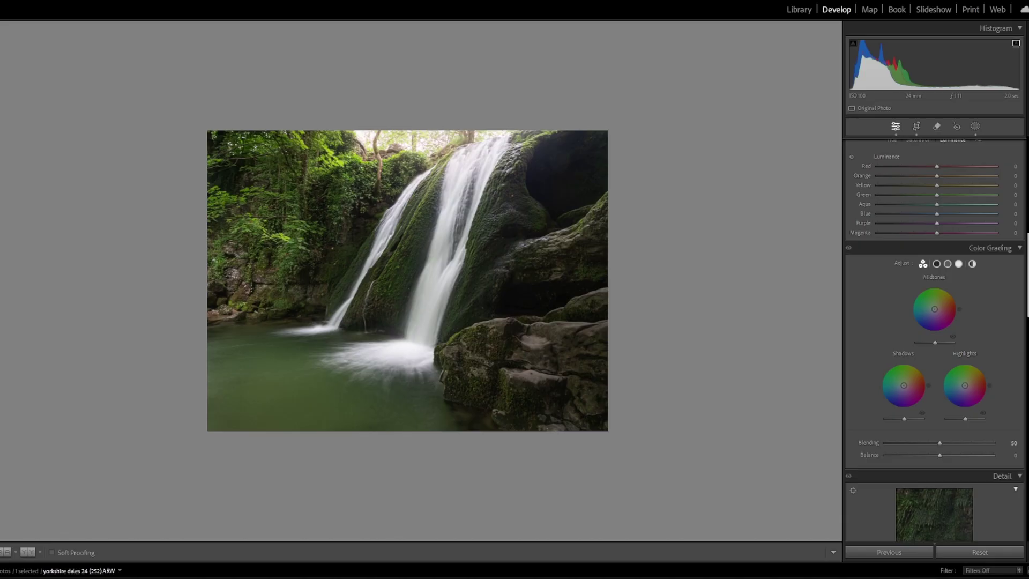
pyautogui.scroll(-5, 936, 349)
pyautogui.scroll(-5, 1019, 322)
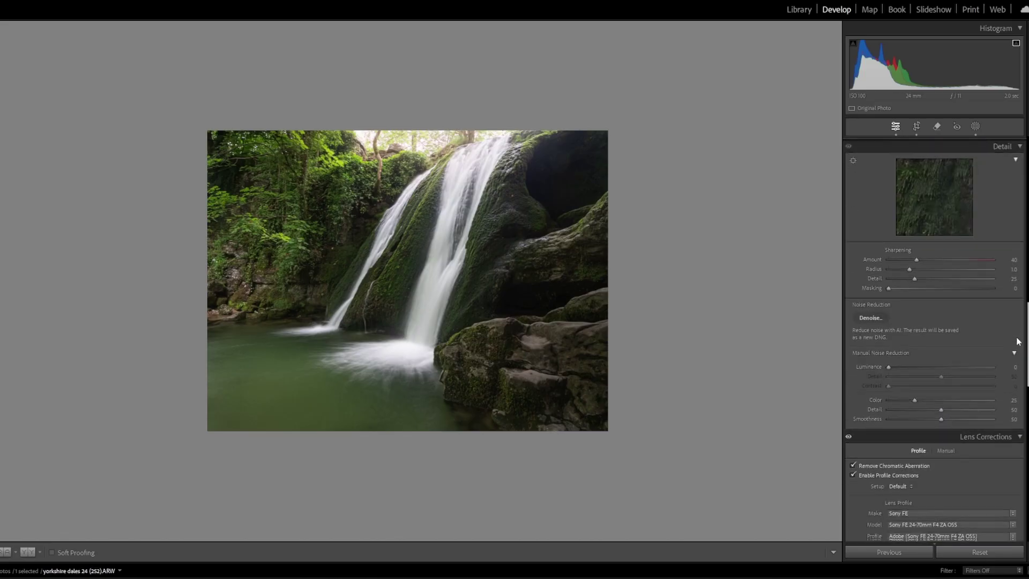
pyautogui.scroll(10, 1018, 322)
pyautogui.scroll(1, 935, 321)
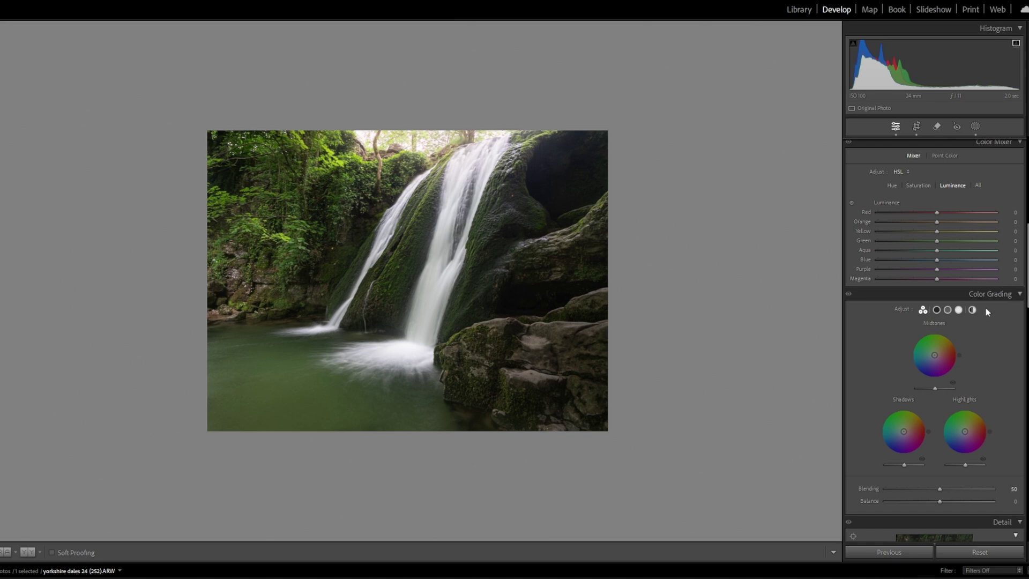
pyautogui.click(958, 310)
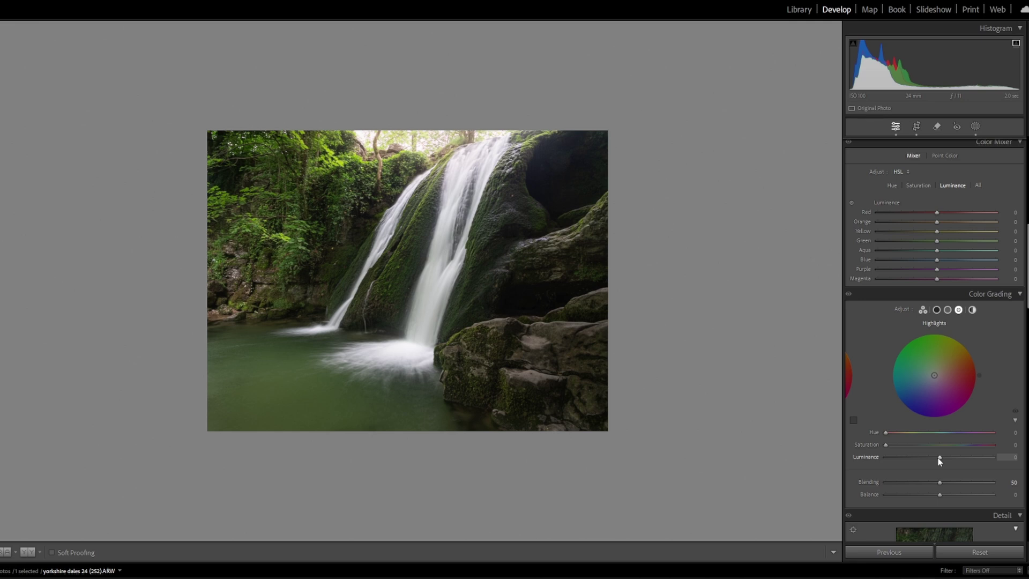
pyautogui.moveTo(940, 459)
pyautogui.mouseDown()
pyautogui.moveTo(977, 459)
pyautogui.moveTo(957, 461)
pyautogui.mouseUp()
# - Set the Color Grading Midtones to Luminance +46, Hue 51 and Saturation 4 for a slight warm yellow tint
pyautogui.click(948, 310)
pyautogui.moveTo(940, 458); pyautogui.dragTo(960, 459)
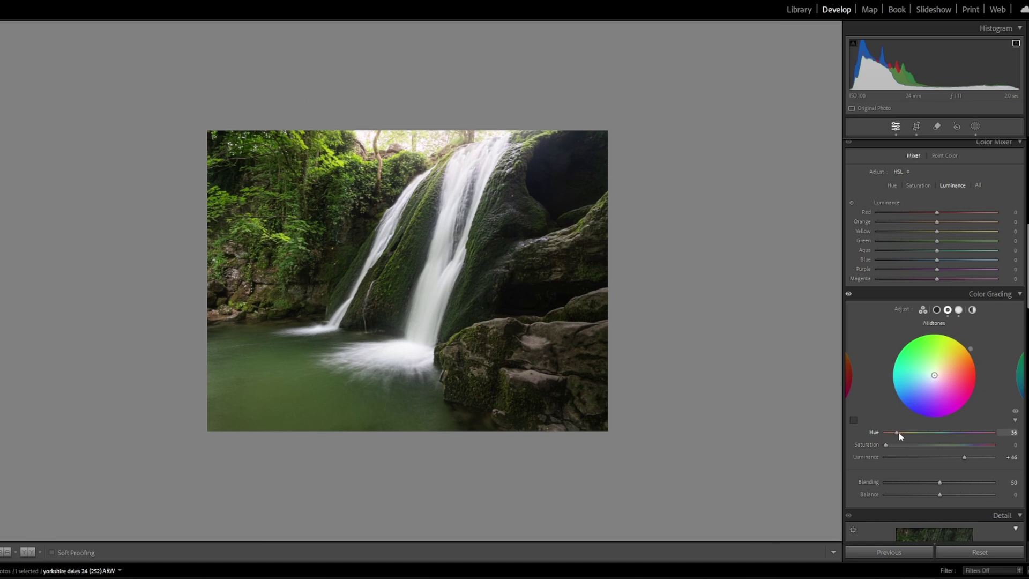
pyautogui.moveTo(888, 444); pyautogui.dragTo(891, 445)
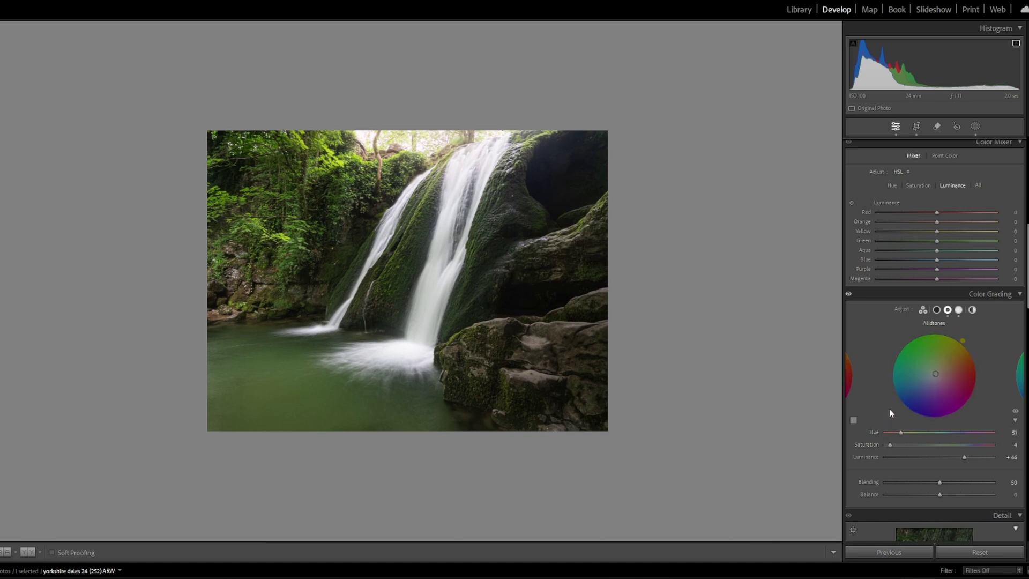
# - Compare the photo with and without Color Grading, and set the Shadows Luminance to -27
pyautogui.click(849, 294)
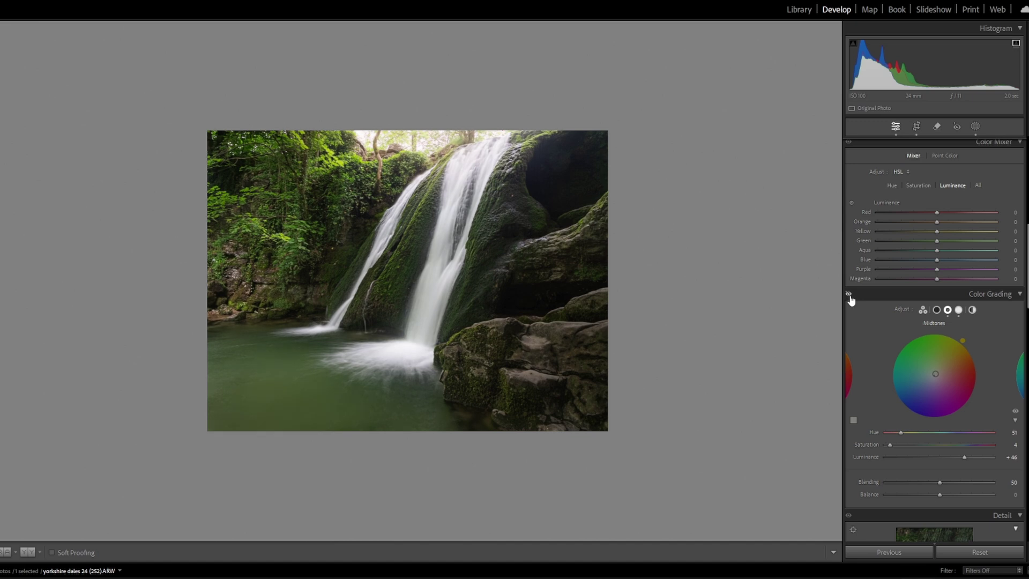
pyautogui.click(849, 295)
pyautogui.click(849, 295)
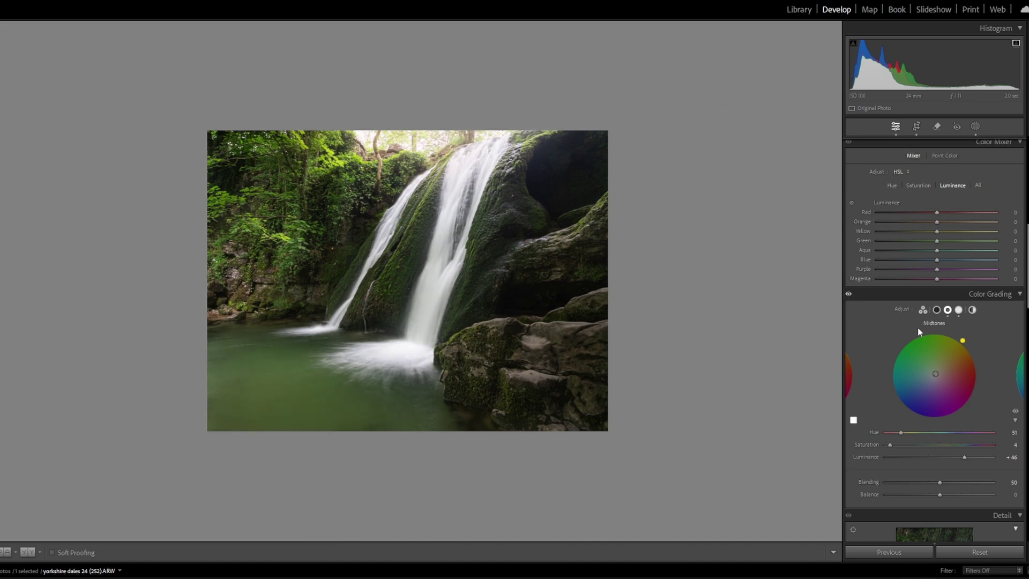
pyautogui.click(938, 310)
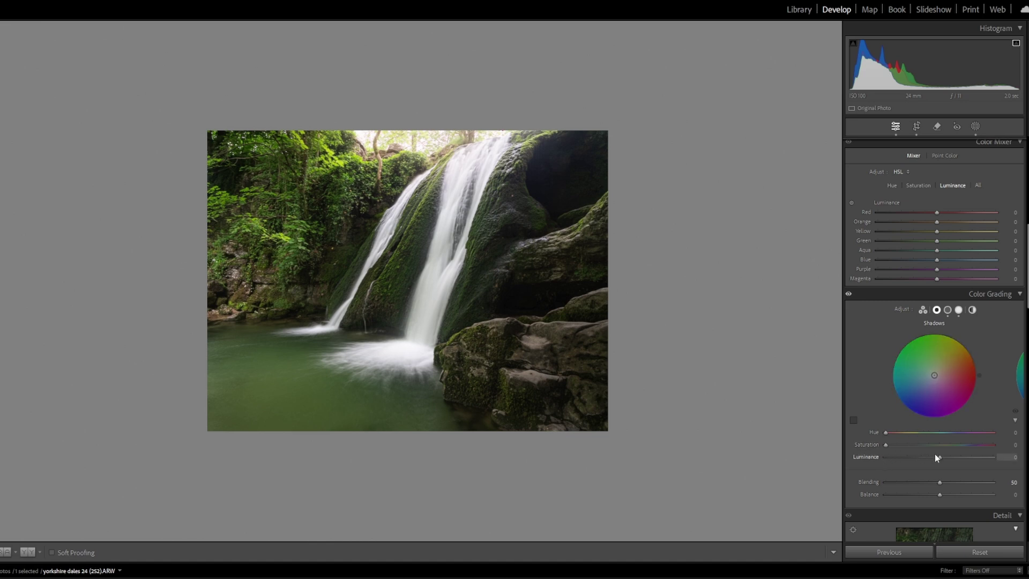
pyautogui.moveTo(940, 456); pyautogui.dragTo(928, 464)
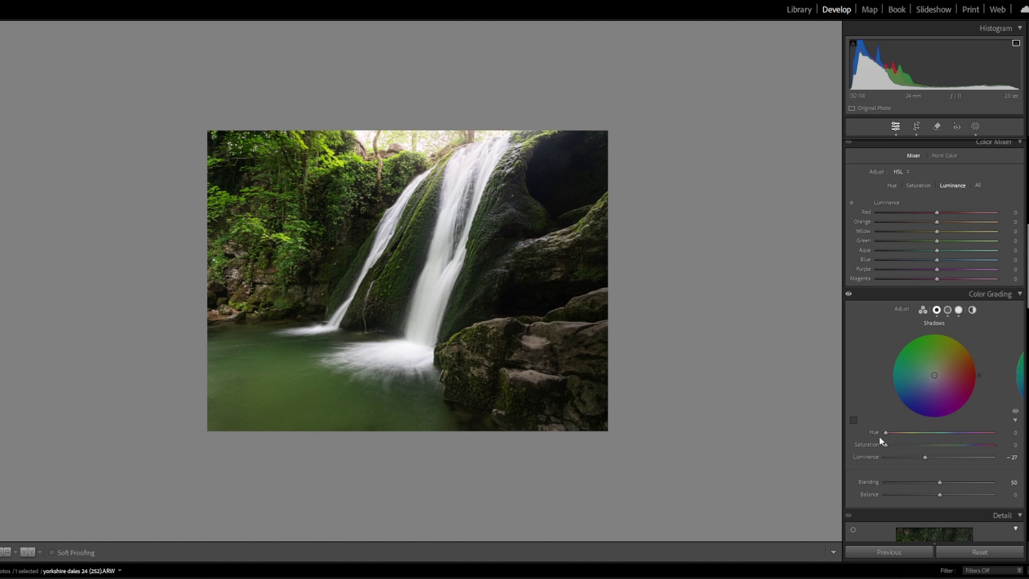
# - Set the global Dehaze to -10 and show the photo's before and after versions side by side
pyautogui.scroll(10, 881, 440)
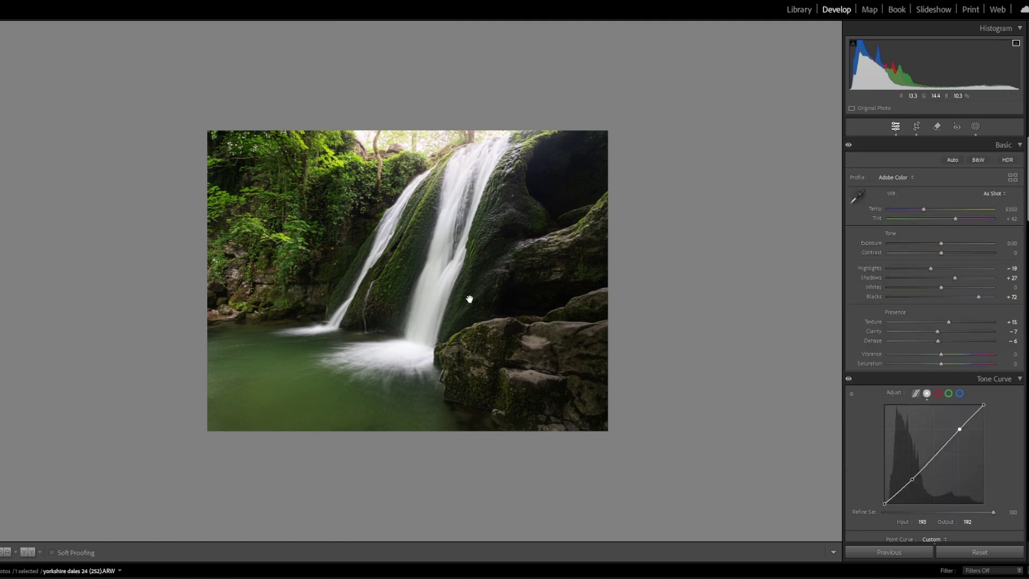
pyautogui.click(470, 299)
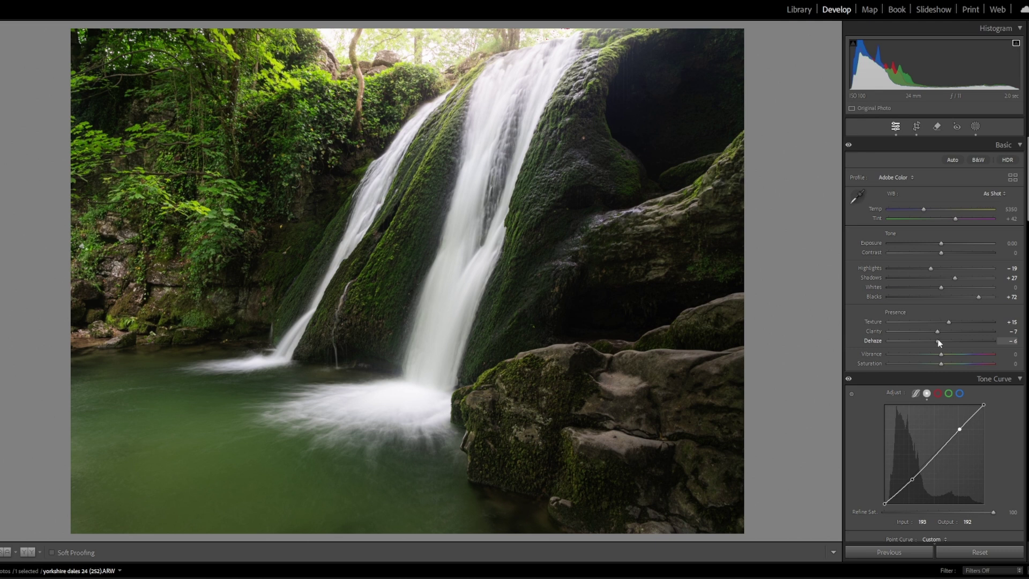
pyautogui.moveTo(938, 339); pyautogui.dragTo(936, 339)
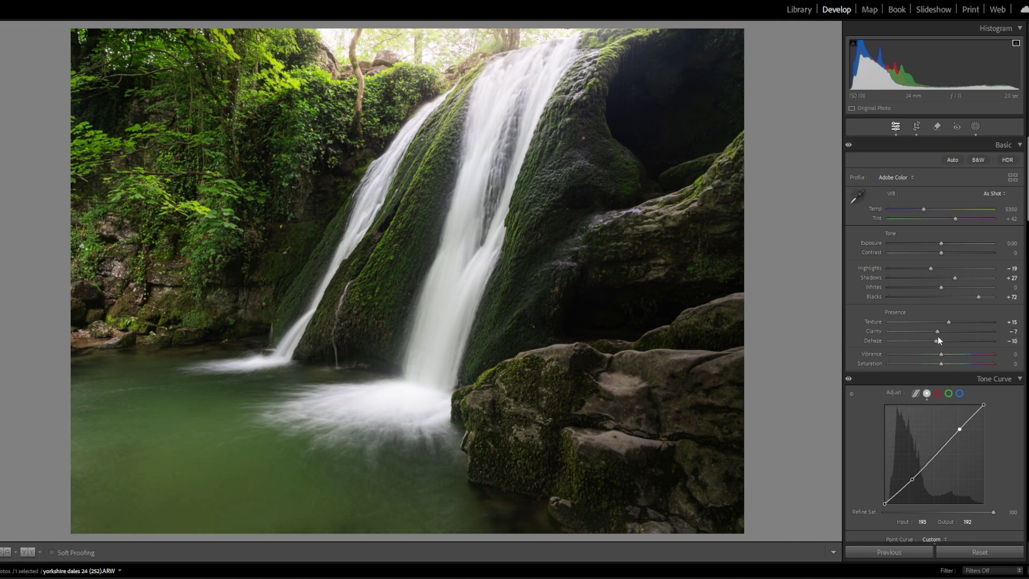
pyautogui.press('Right')
pyautogui.click(28, 553)
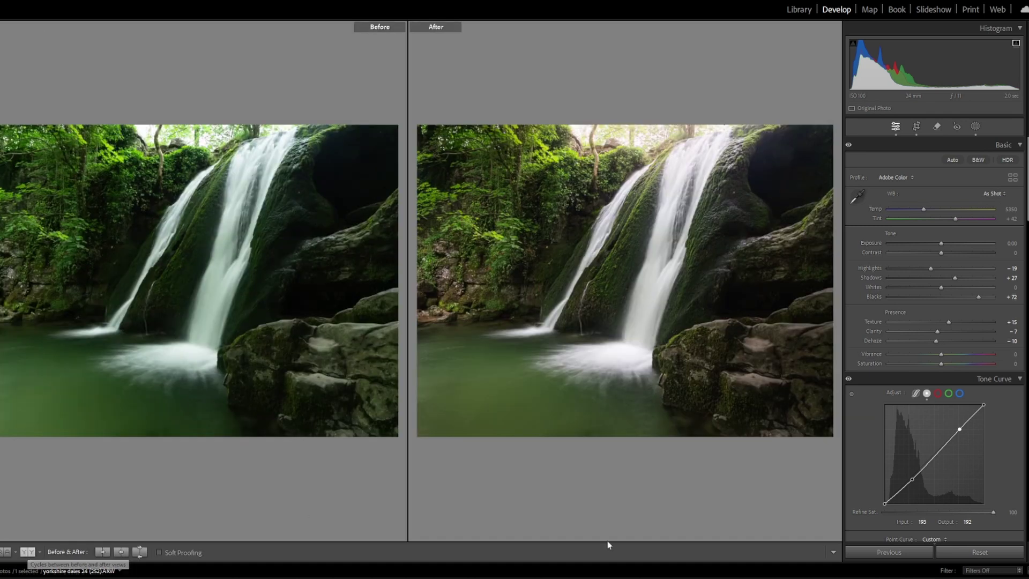